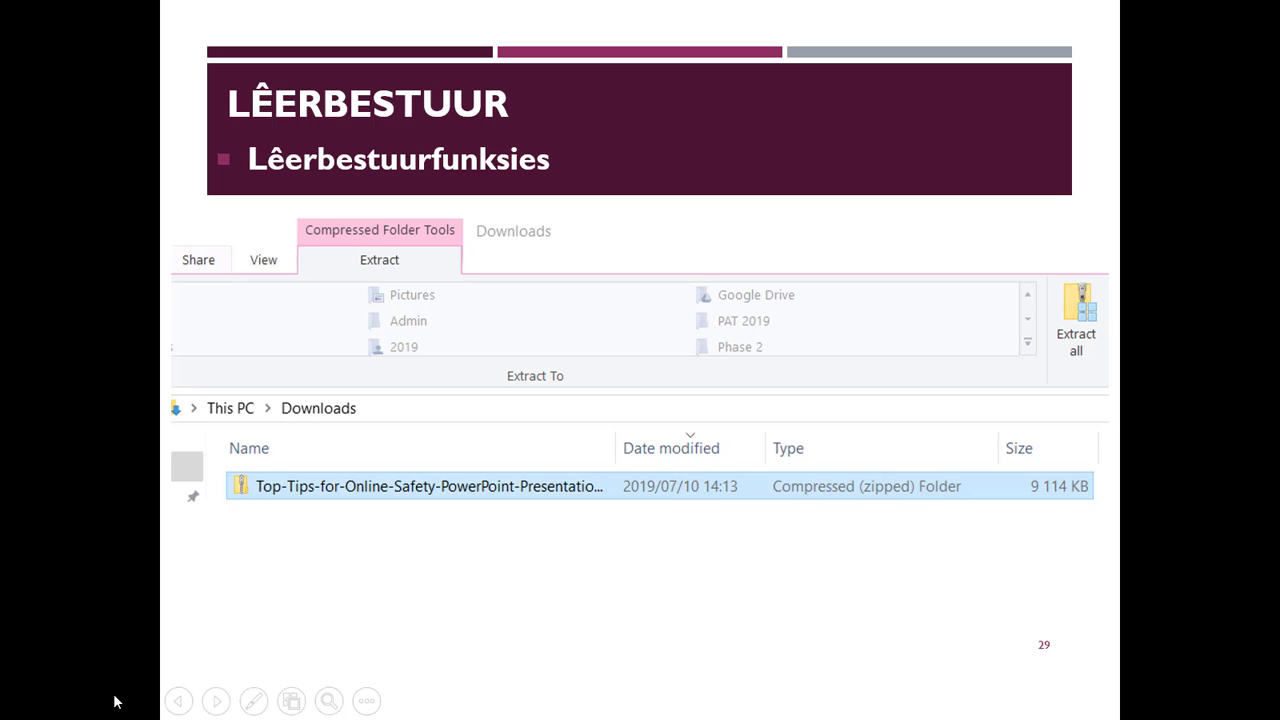
{"action": "key", "text": "alt+Tab"}
{"action": "key", "text": "alt+Tab"}
{"action": "key", "text": "alt+Tab"}
{"action": "key", "text": "alt+Tab"}
{"action": "key", "text": "alt+Tab"}
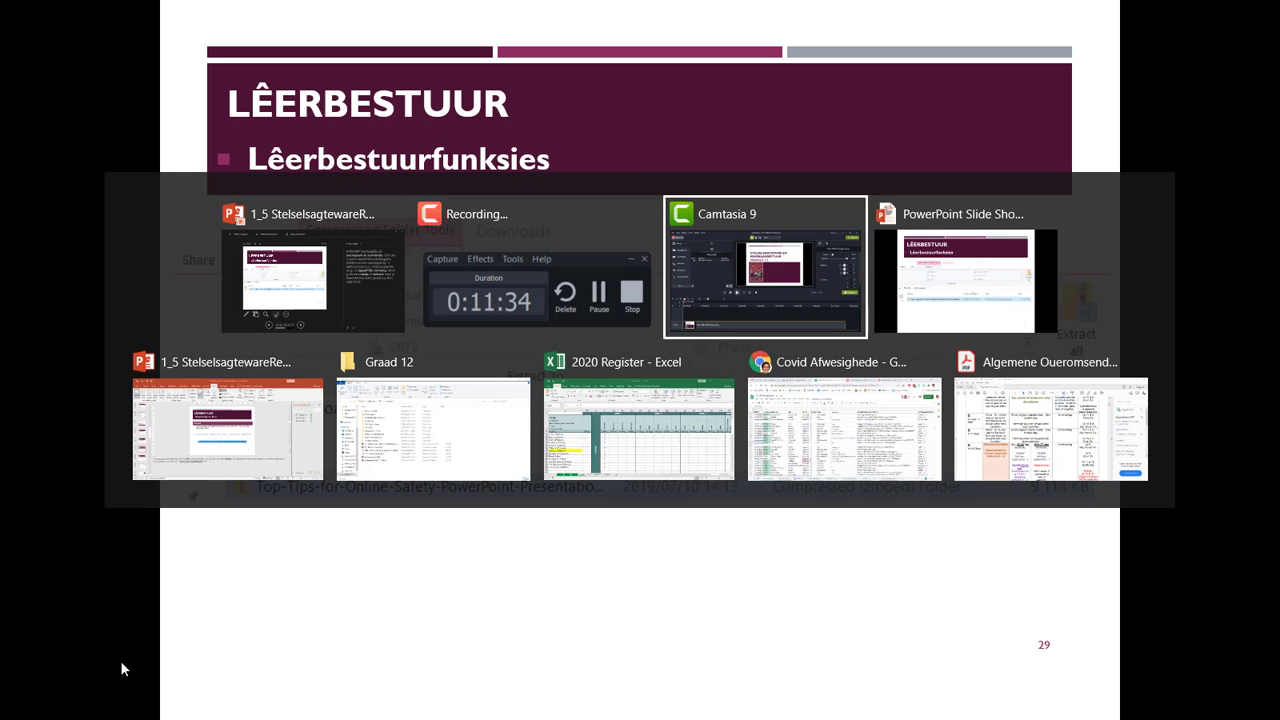
{"action": "key", "text": "Escape"}
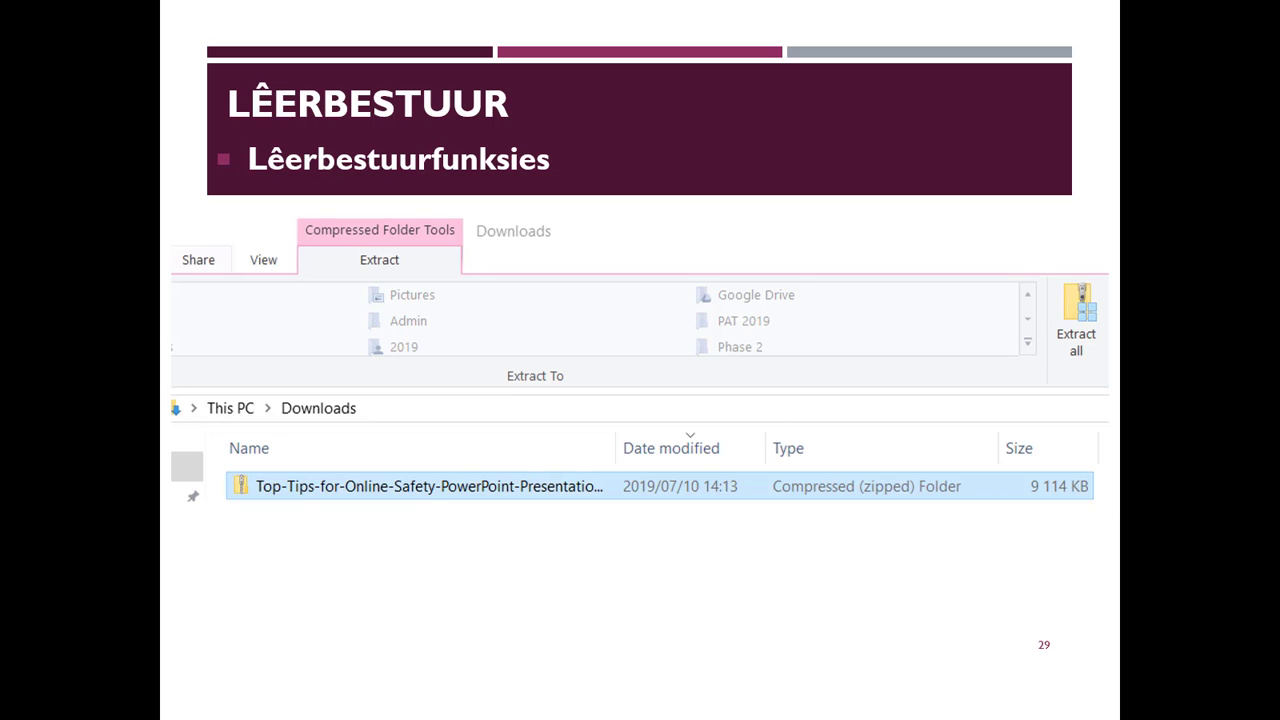
Switch to the Graad 12 folder in File Explorer, enlarge its window, and copy the six files listed below the subfolders.
{"action": "key", "text": "alt+Tab"}
{"action": "scroll", "coordinate": [500, 305], "scroll_direction": "down", "scroll_amount": 1}
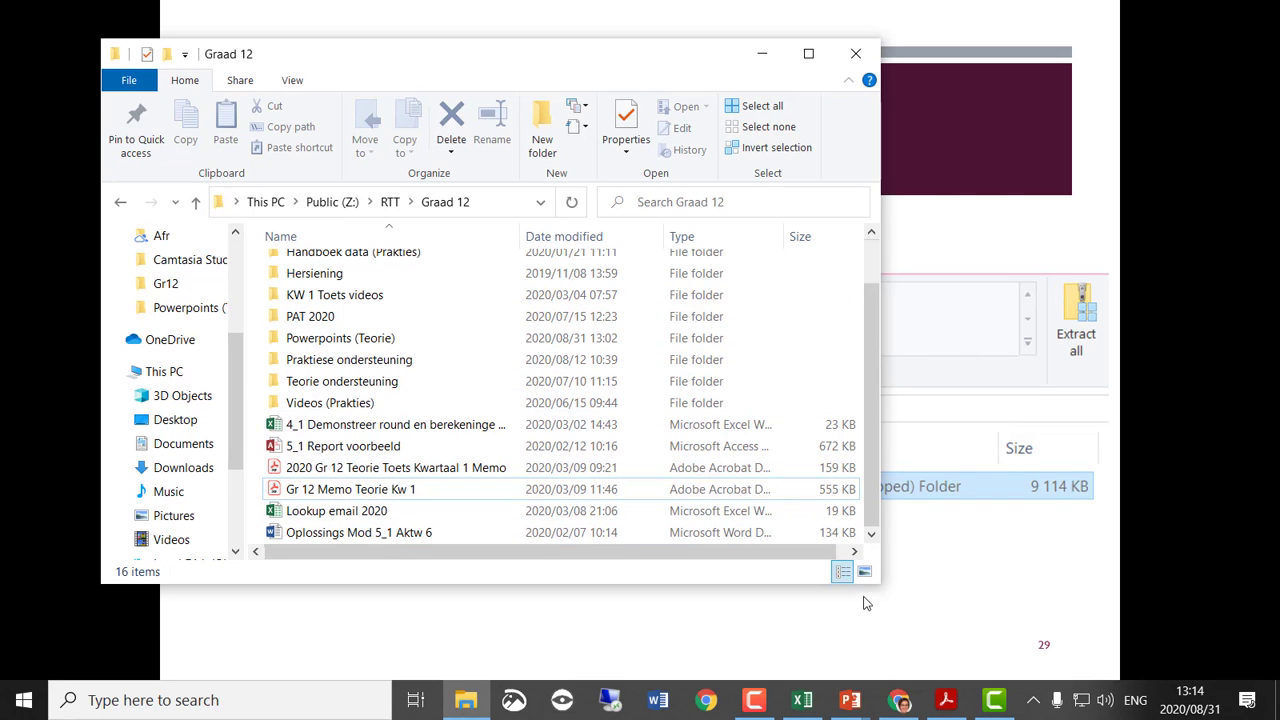
{"action": "left_click_drag", "start_coordinate": [874, 589], "coordinate": [934, 678]}
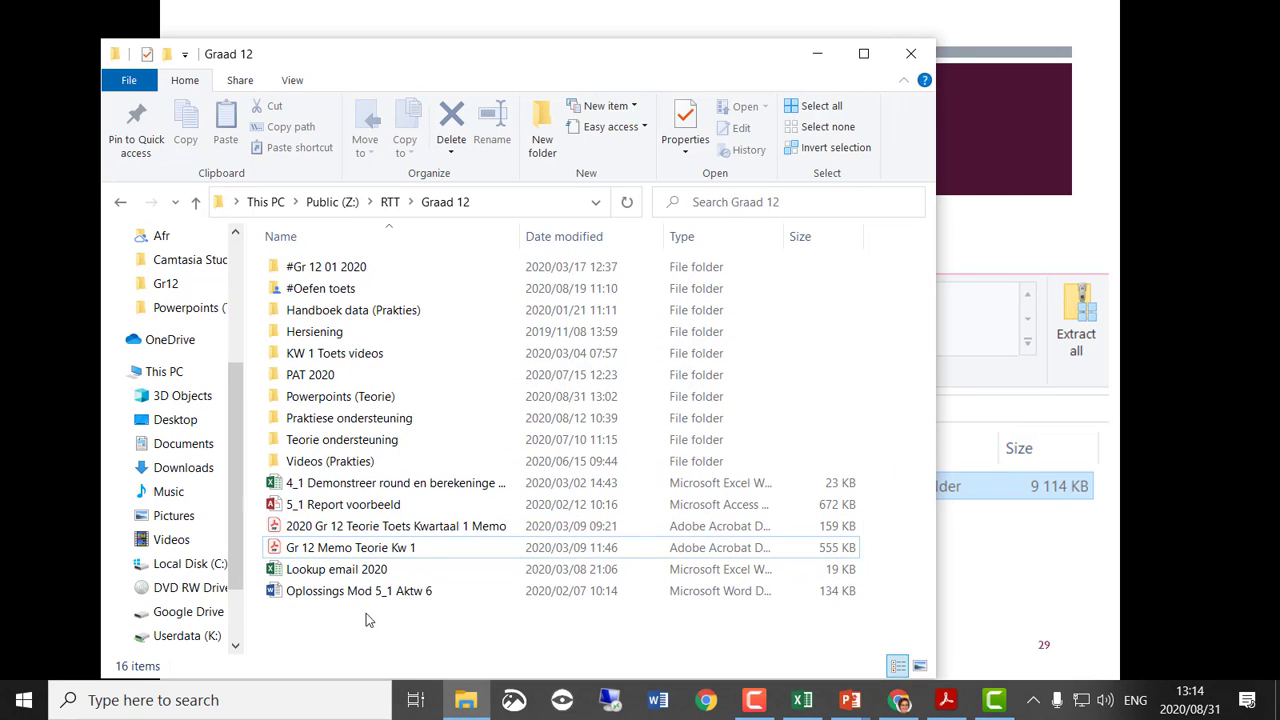
{"action": "left_click_drag", "start_coordinate": [408, 626], "coordinate": [370, 485]}
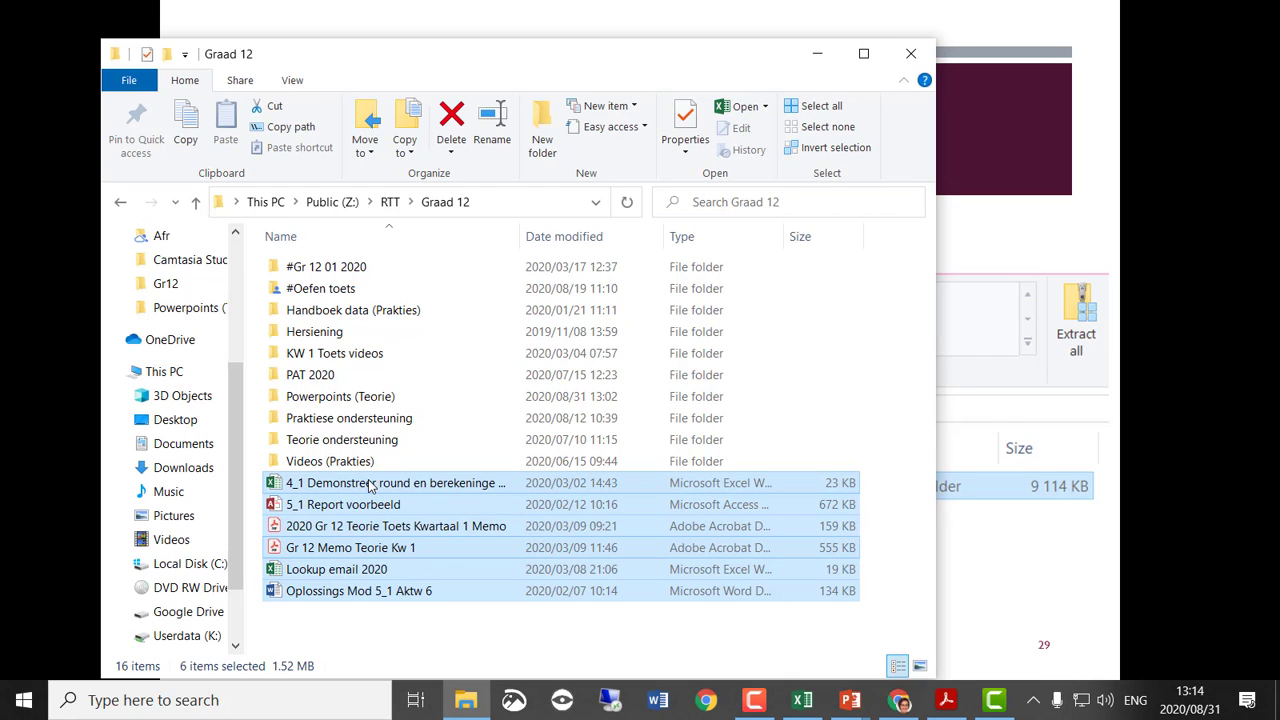
{"action": "right_click", "coordinate": [420, 533]}
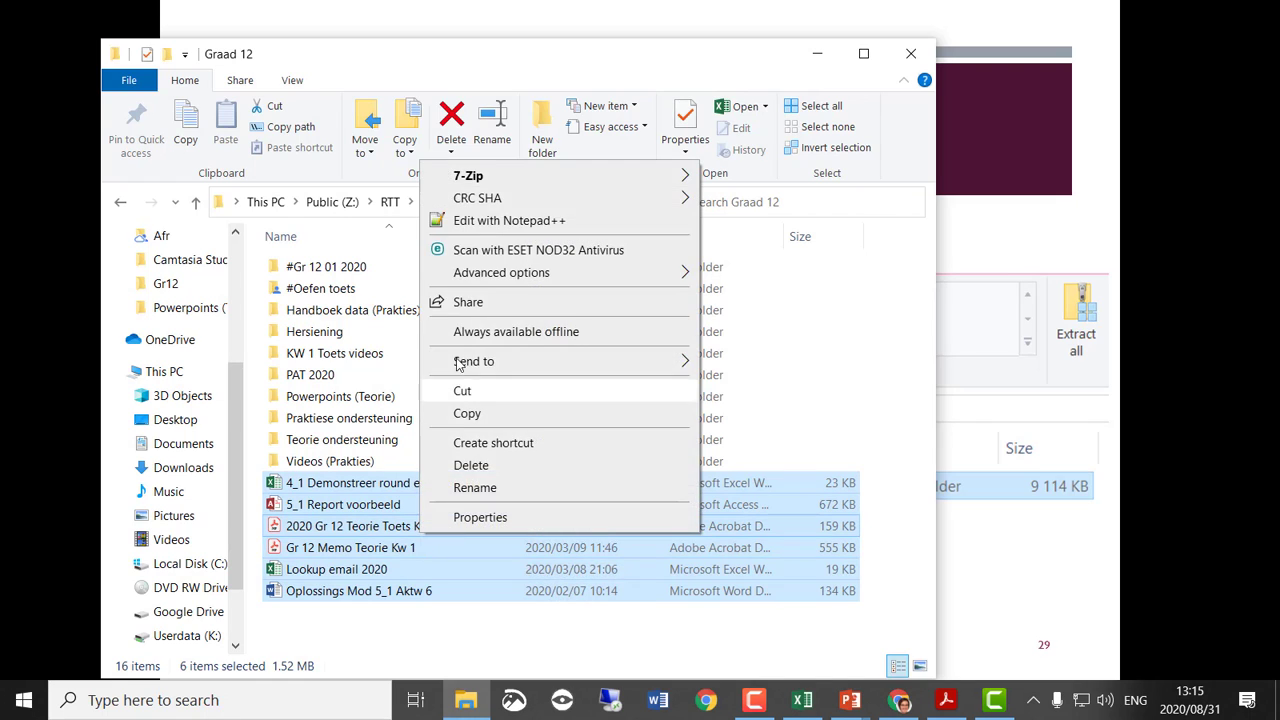
{"action": "left_click", "coordinate": [462, 414]}
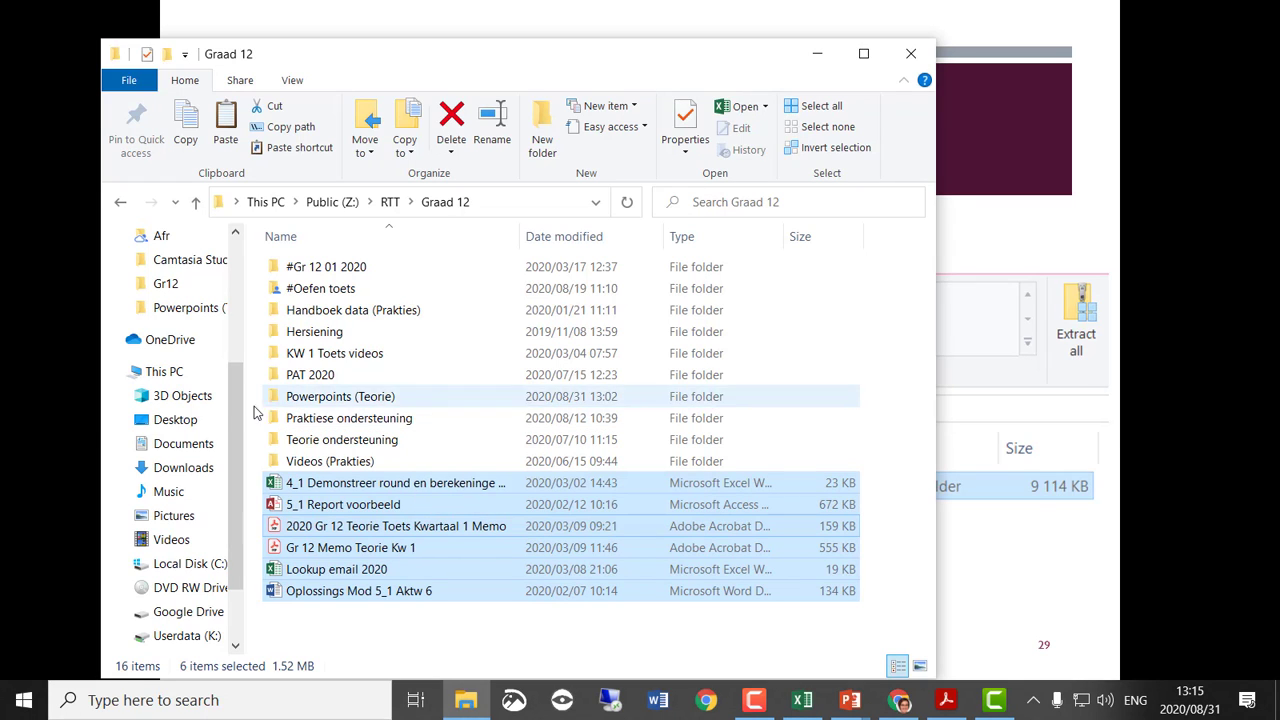
Create a new folder with the default name in Downloads and paste the copied files into it.
{"action": "left_click", "coordinate": [207, 478]}
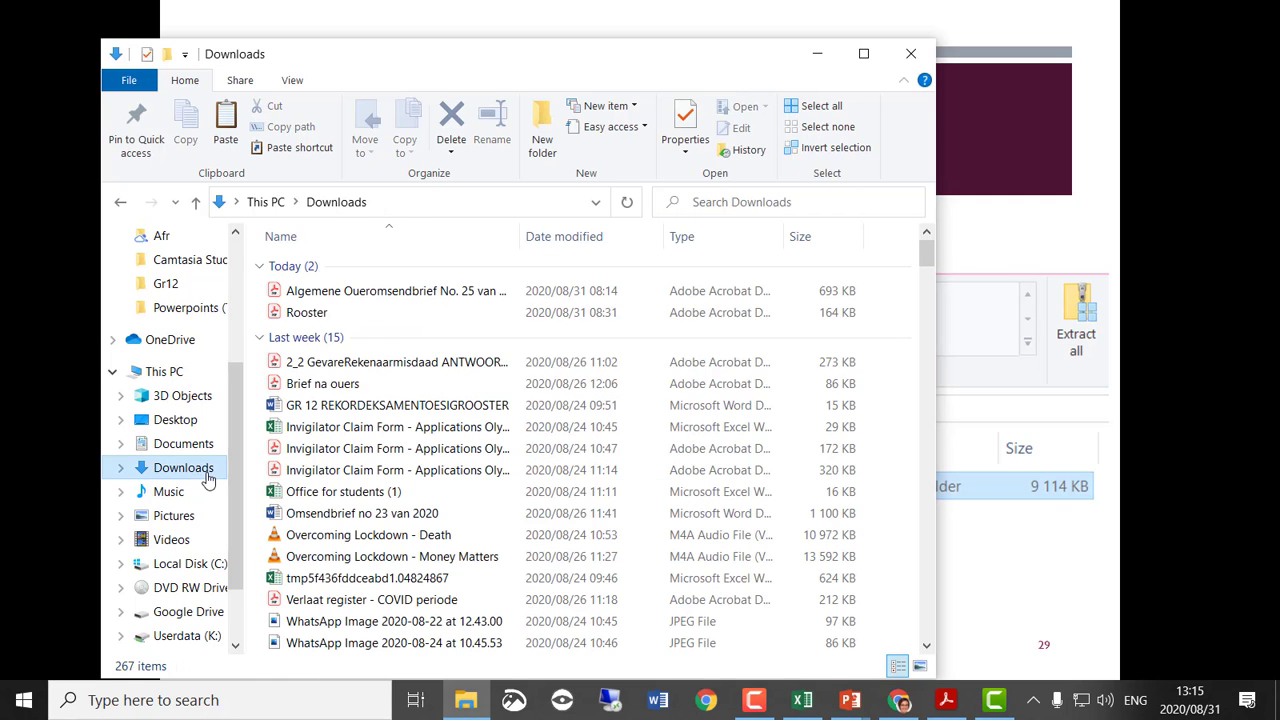
{"action": "left_click", "coordinate": [545, 140]}
{"action": "key", "text": "Return"}
{"action": "key", "text": "Return"}
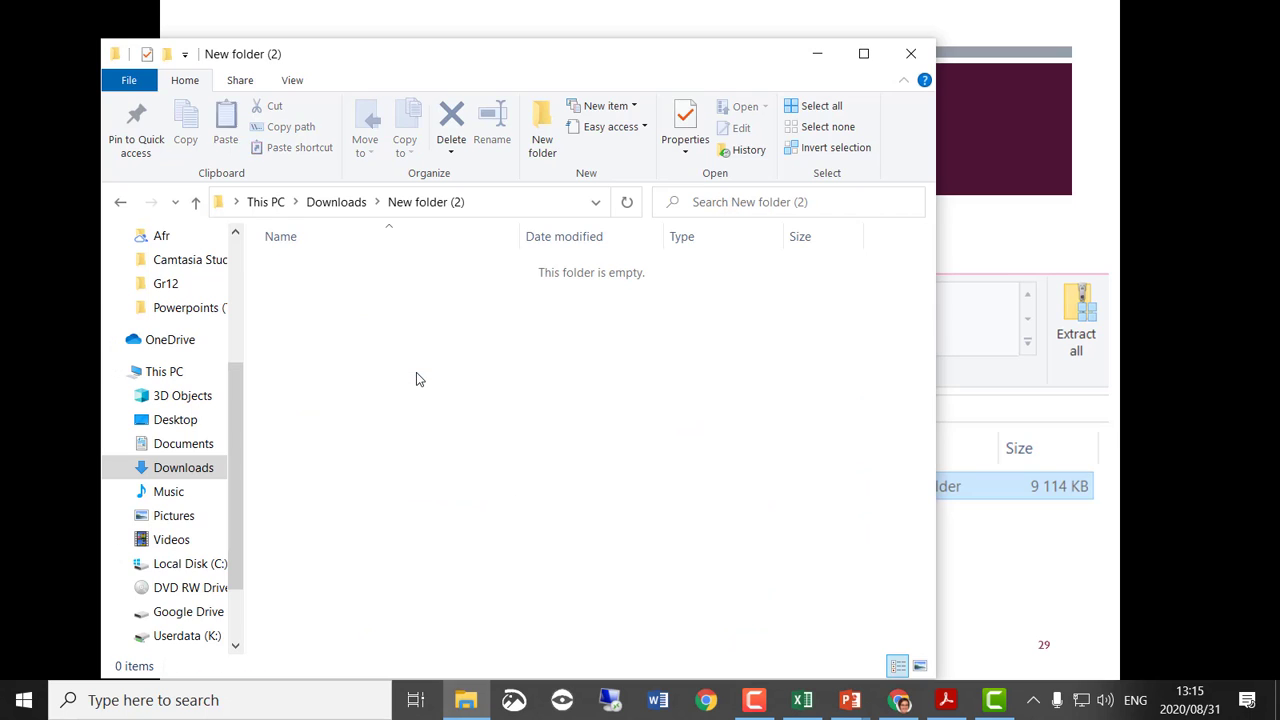
{"action": "right_click", "coordinate": [416, 372]}
{"action": "left_click", "coordinate": [464, 515]}
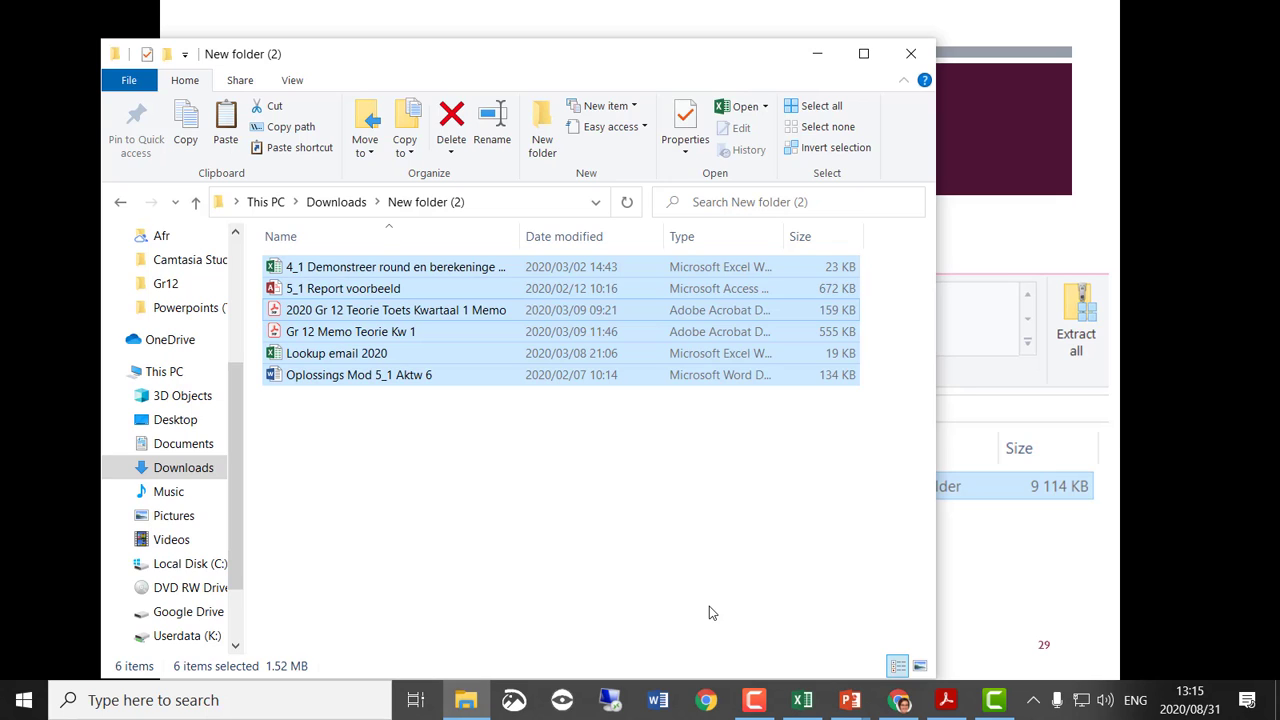
Compress all six pasted files into one zipped folder named Toets.
{"action": "left_click", "coordinate": [371, 414]}
{"action": "left_click_drag", "start_coordinate": [435, 415], "coordinate": [326, 254]}
{"action": "left_click", "coordinate": [232, 84]}
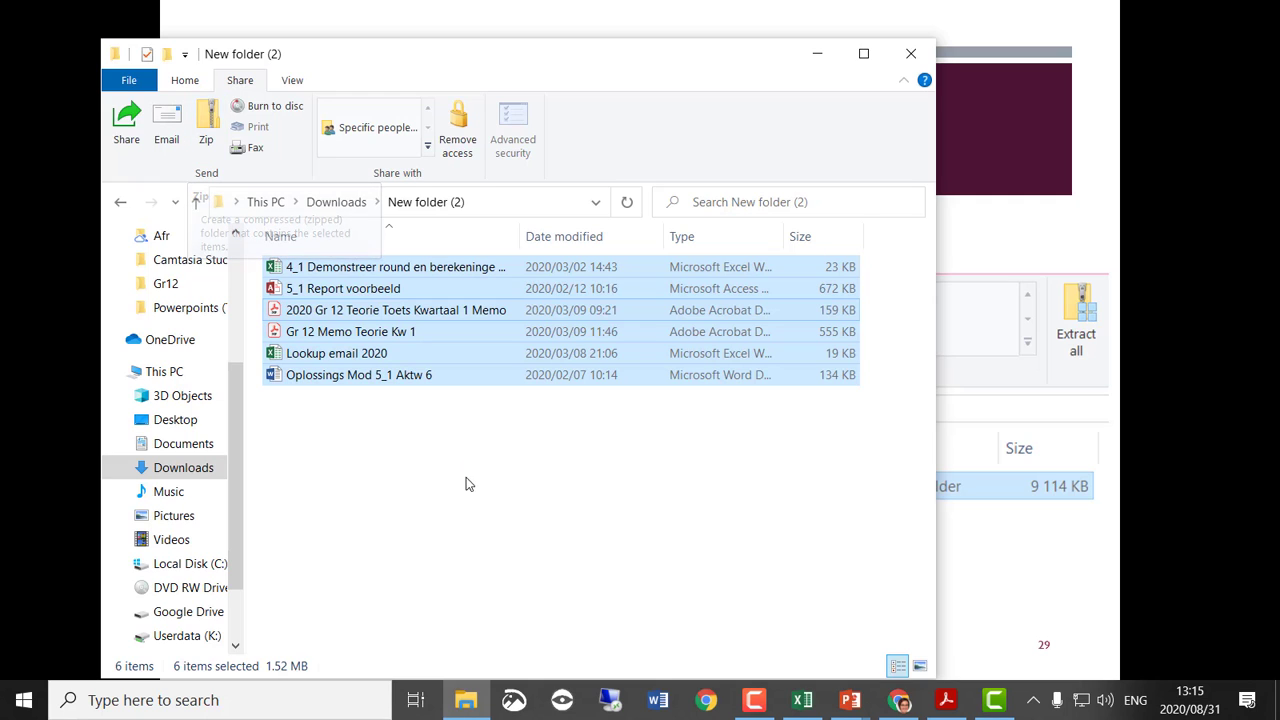
{"action": "right_click", "coordinate": [322, 294]}
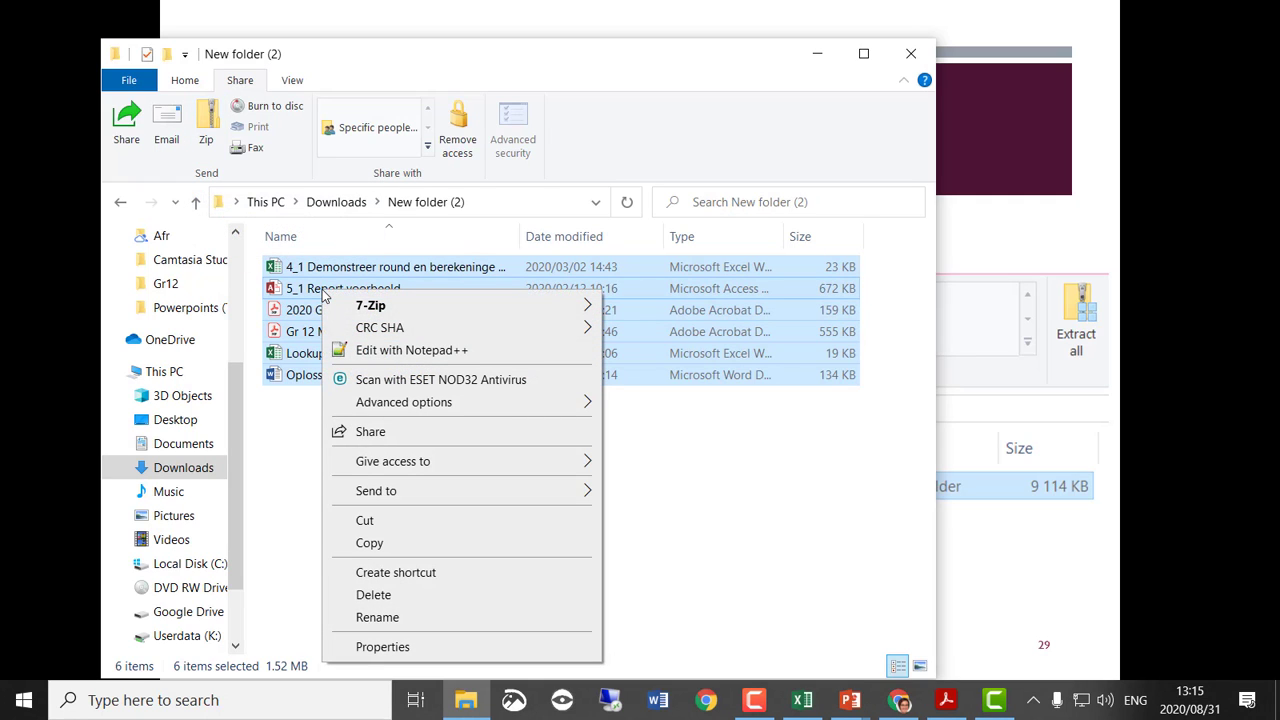
{"action": "mouse_move", "coordinate": [409, 490]}
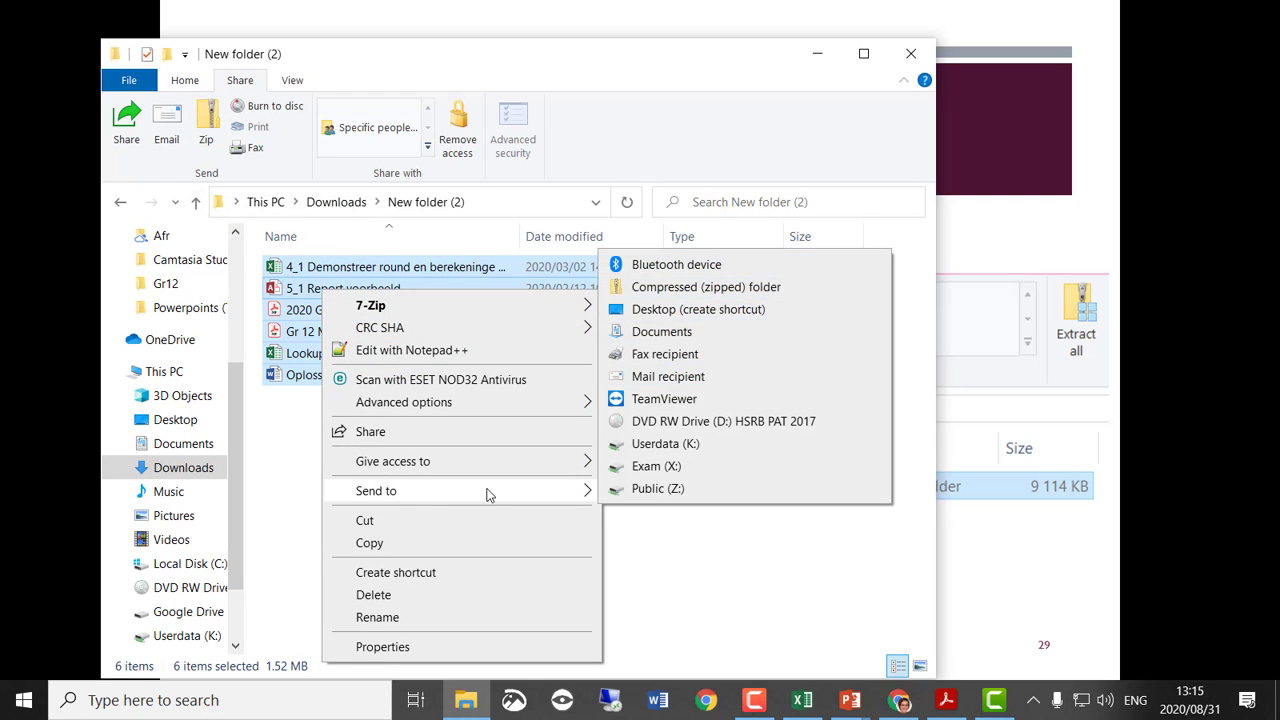
{"action": "left_click", "coordinate": [684, 294]}
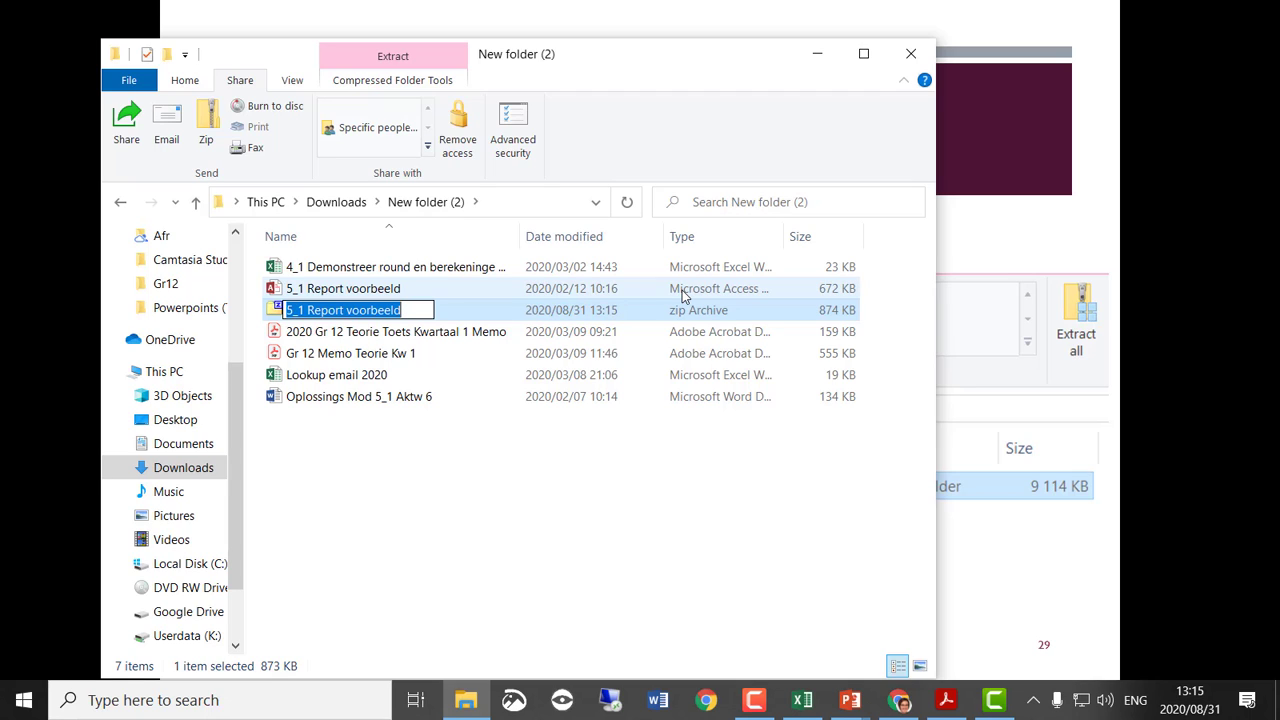
{"action": "type", "text": "Toets"}
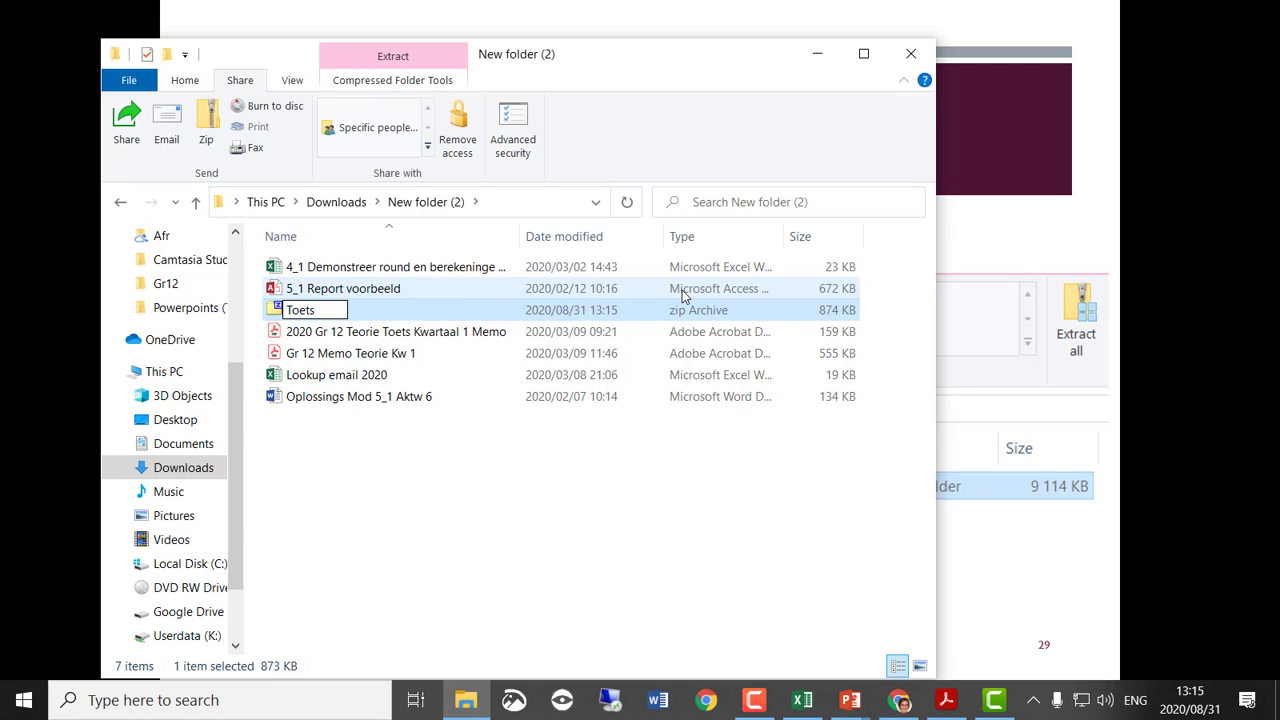
{"action": "key", "text": "Return"}
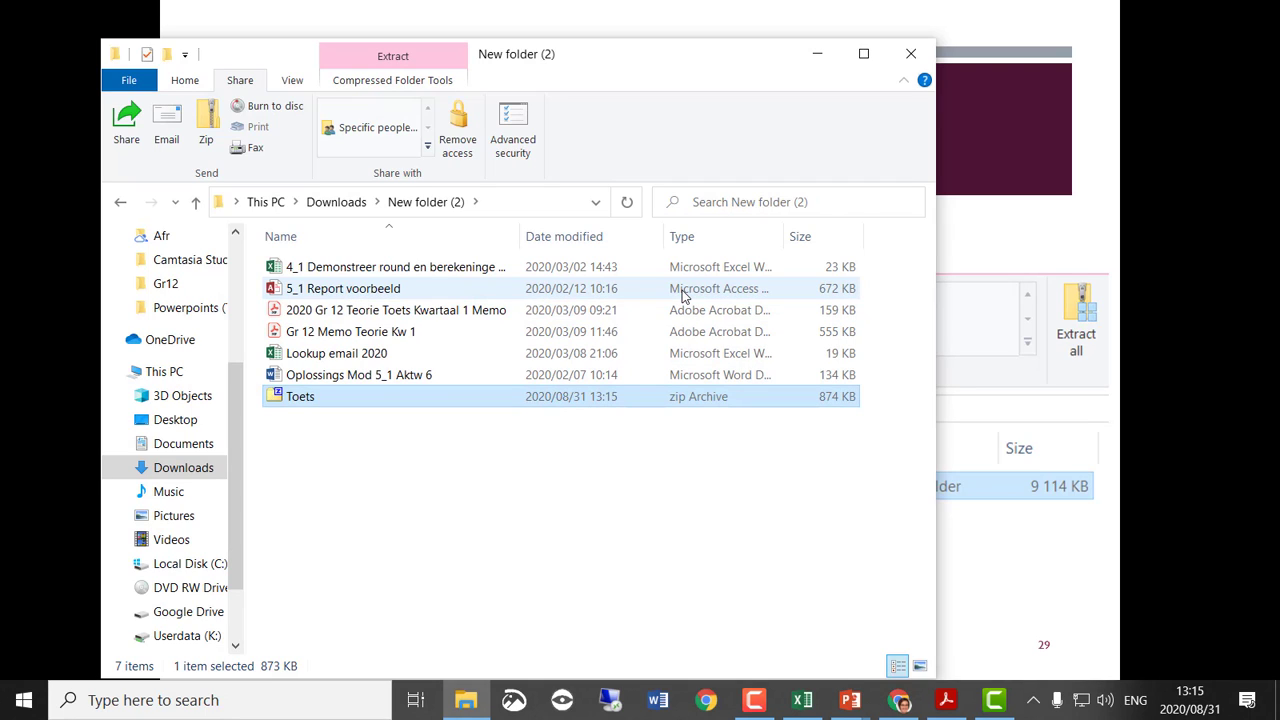
Compare the combined size of the six original files with the size of the Toets archive.
{"action": "left_click", "coordinate": [417, 442]}
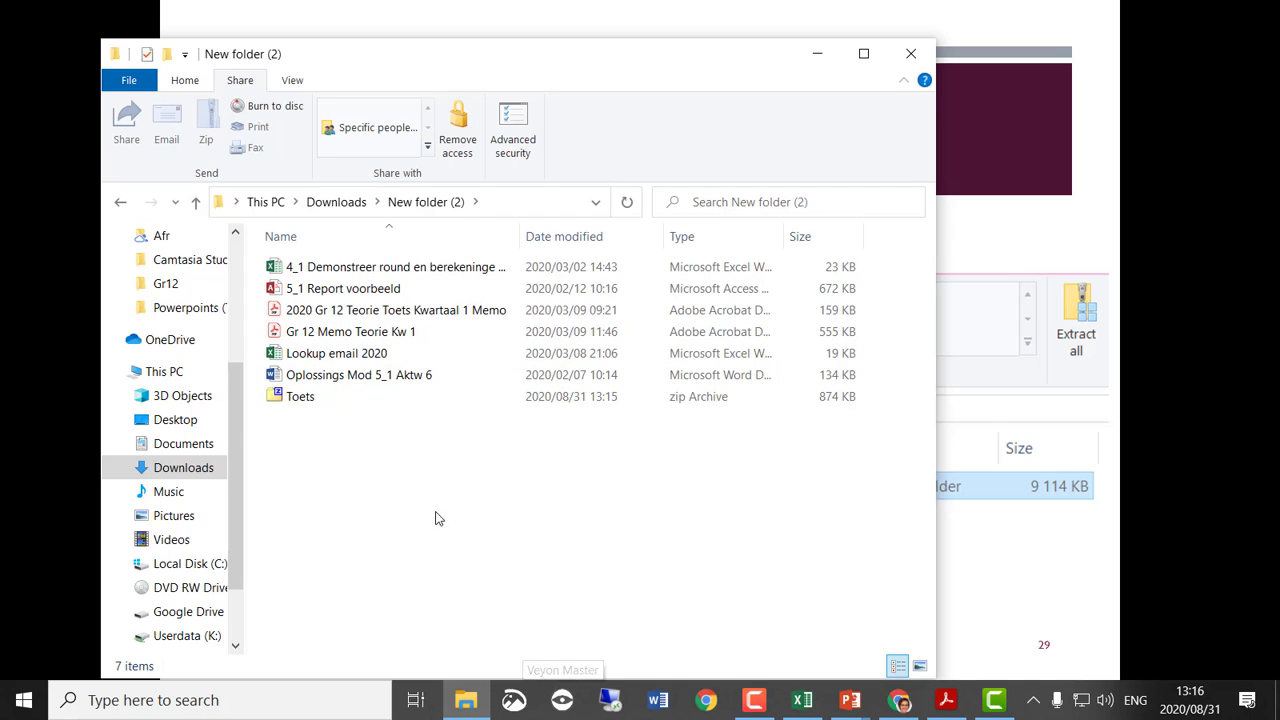
{"action": "left_click", "coordinate": [348, 378]}
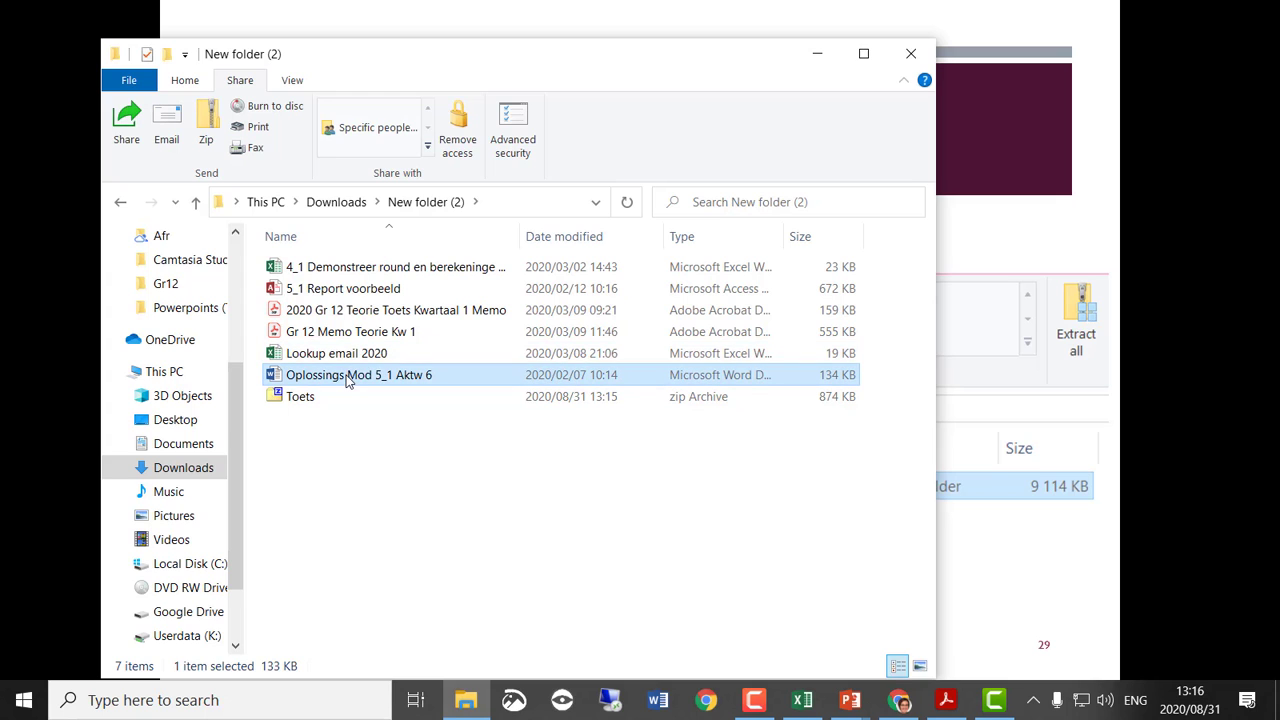
{"action": "left_click", "coordinate": [368, 267], "text": "shift"}
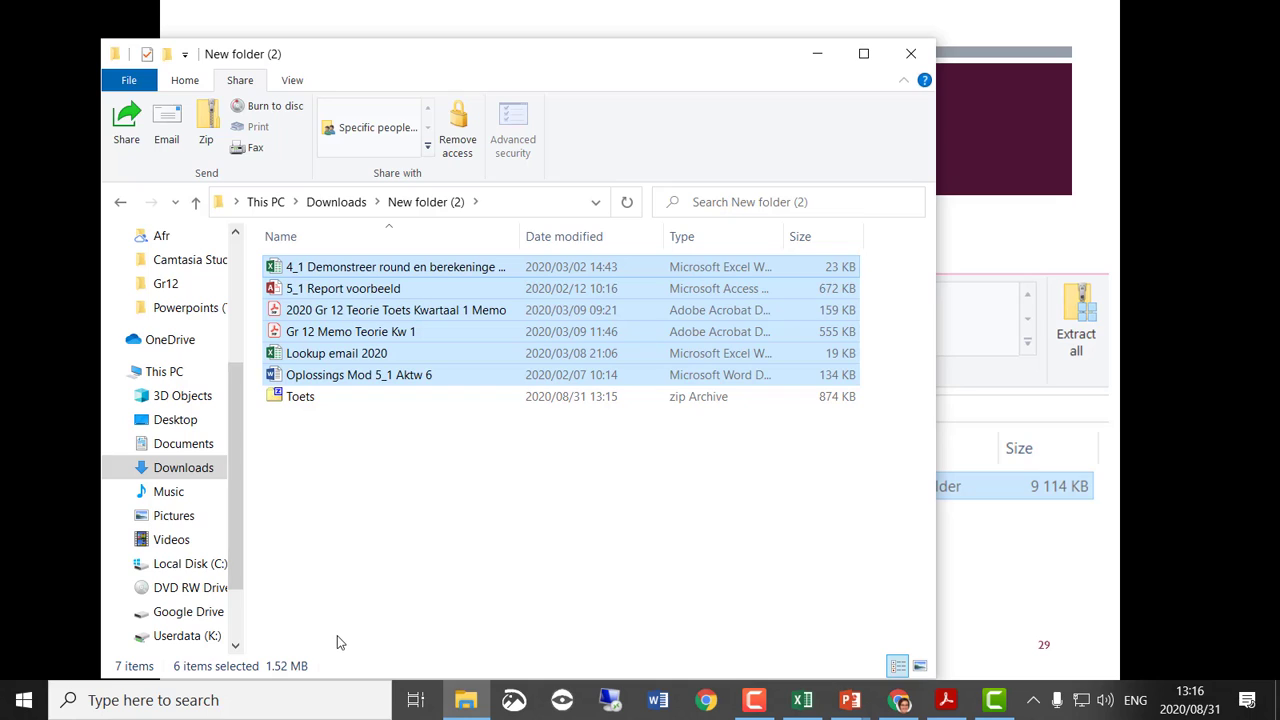
{"action": "left_click", "coordinate": [323, 398]}
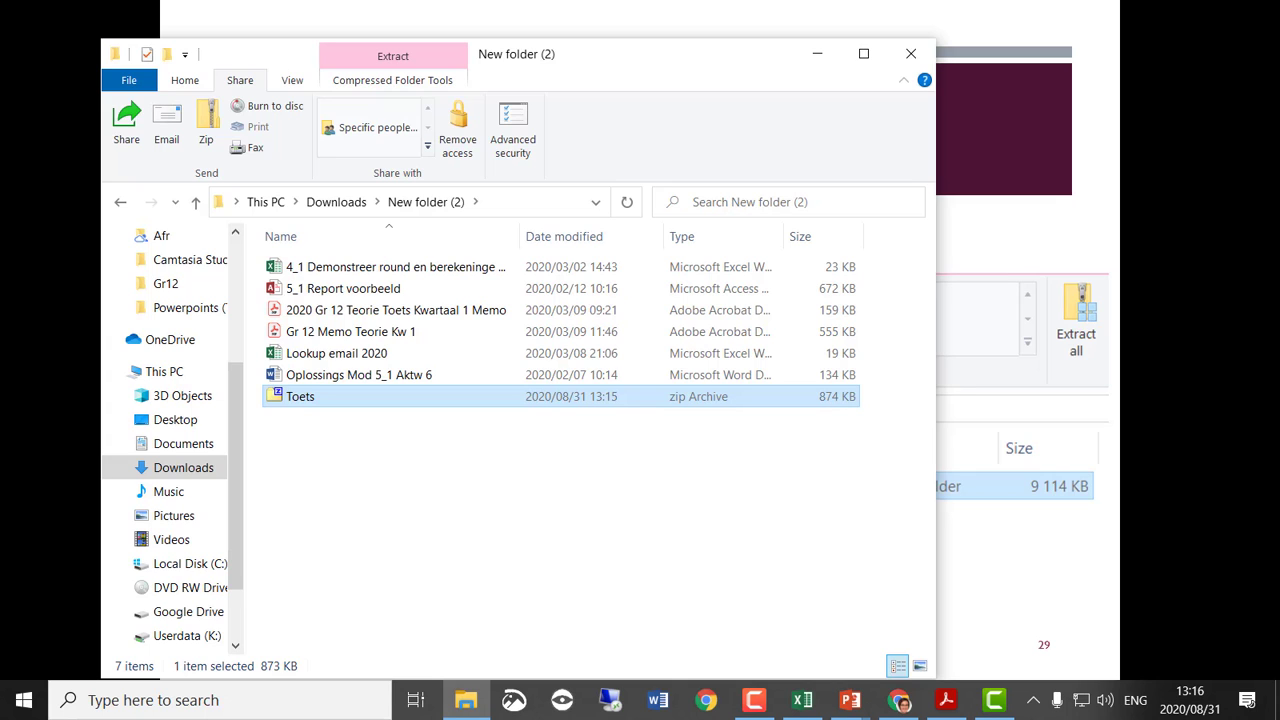
Delete the six original files from the new folder, keeping only the Toets archive.
{"action": "left_click", "coordinate": [370, 375]}
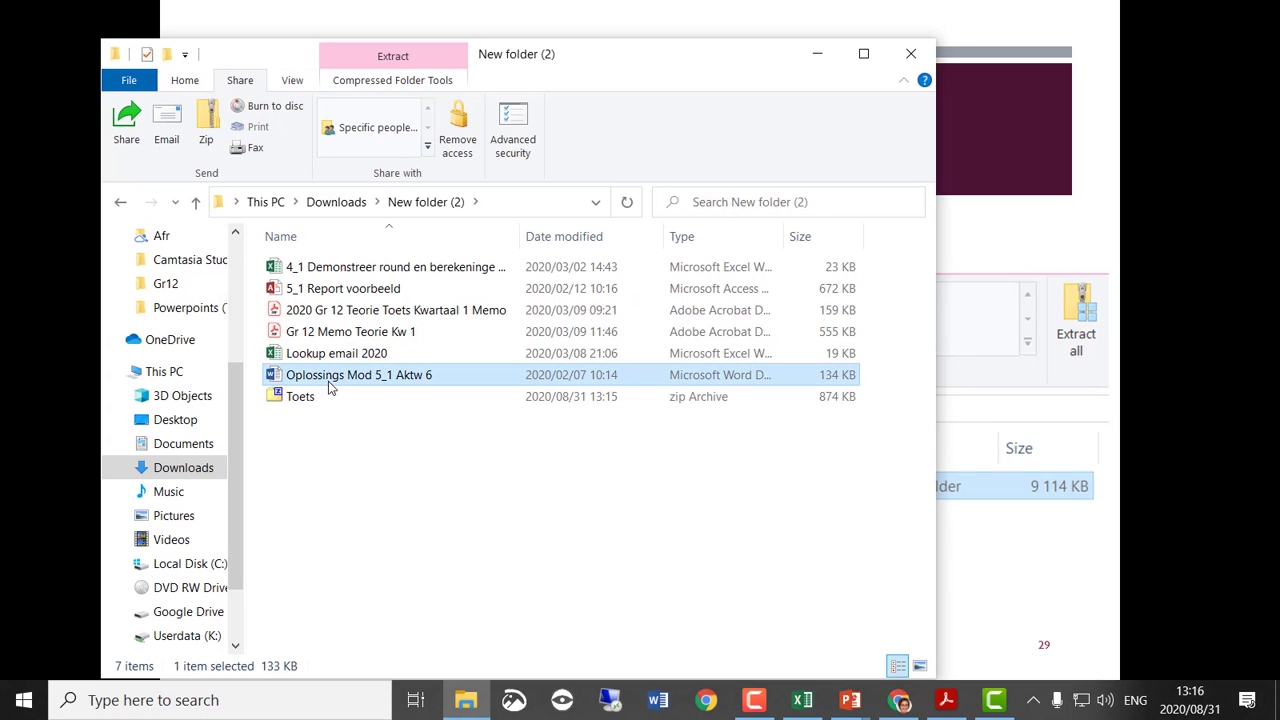
{"action": "left_click", "coordinate": [395, 267], "text": "shift"}
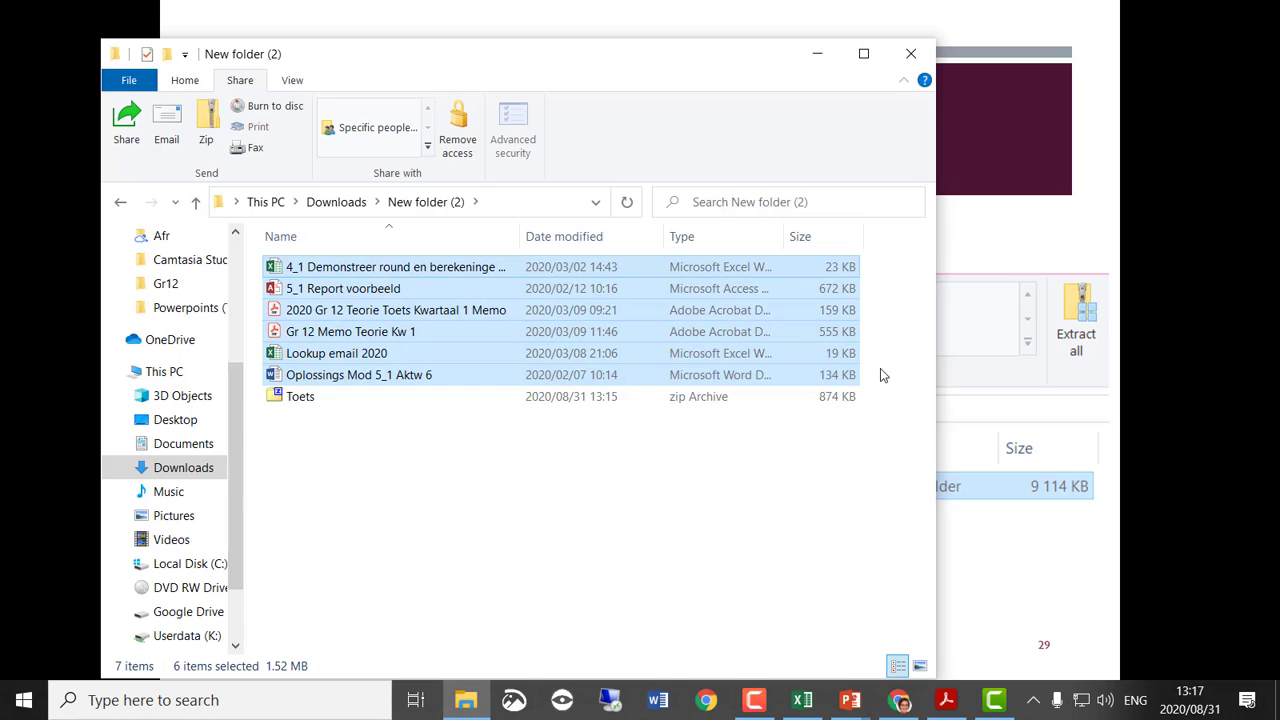
{"action": "key", "text": "Delete"}
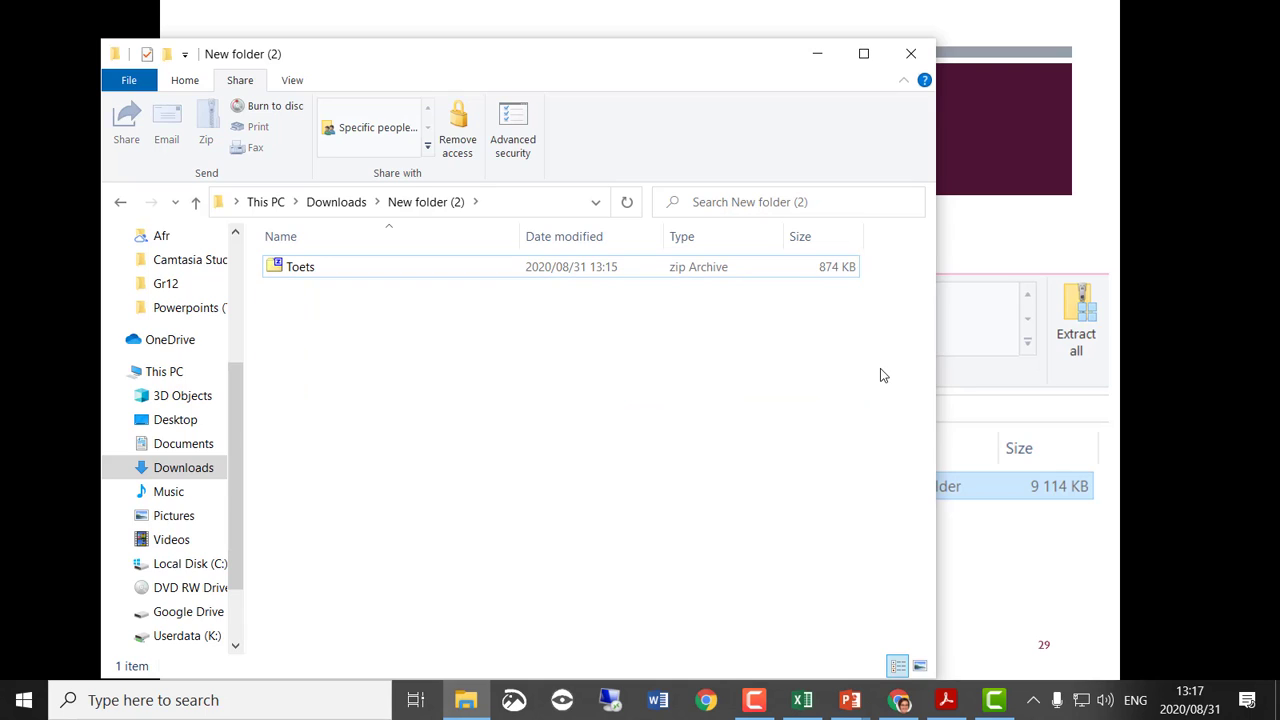
View the contents of the Toets archive in 7-Zip, close it, and reopen the archive in File Explorer.
{"action": "double_click", "coordinate": [315, 281]}
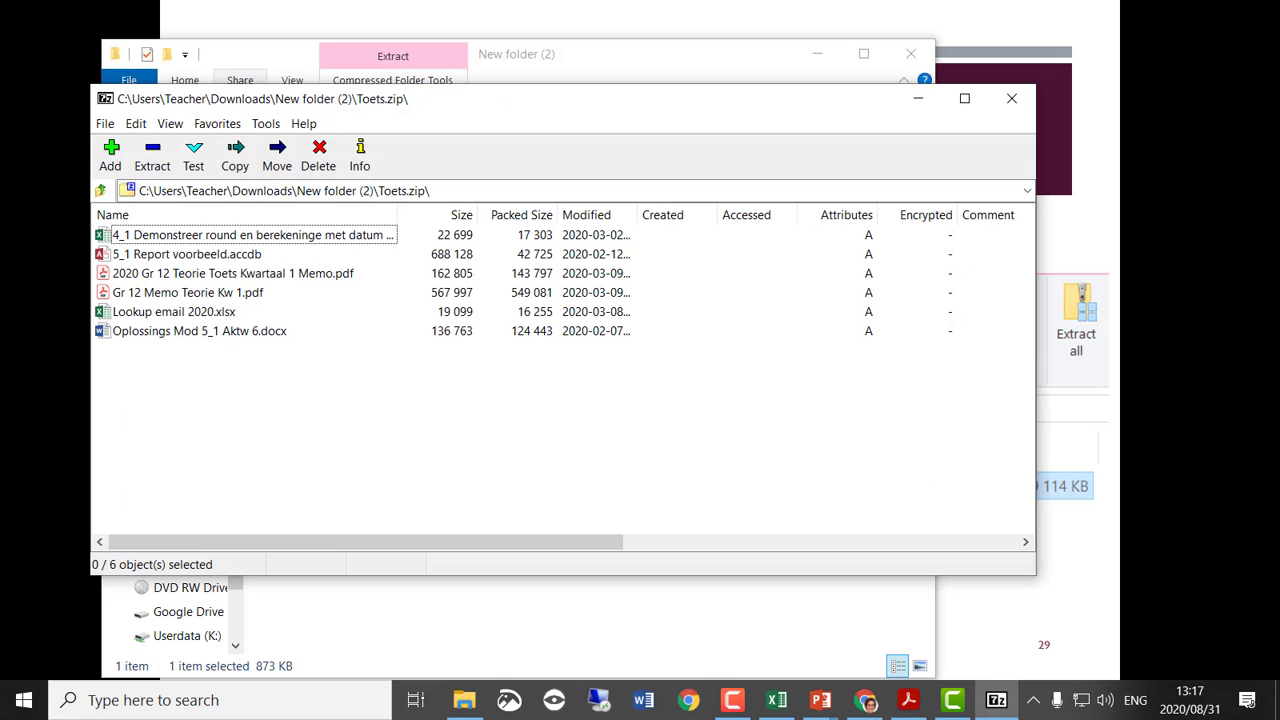
{"action": "left_click", "coordinate": [1018, 97]}
{"action": "right_click", "coordinate": [281, 266]}
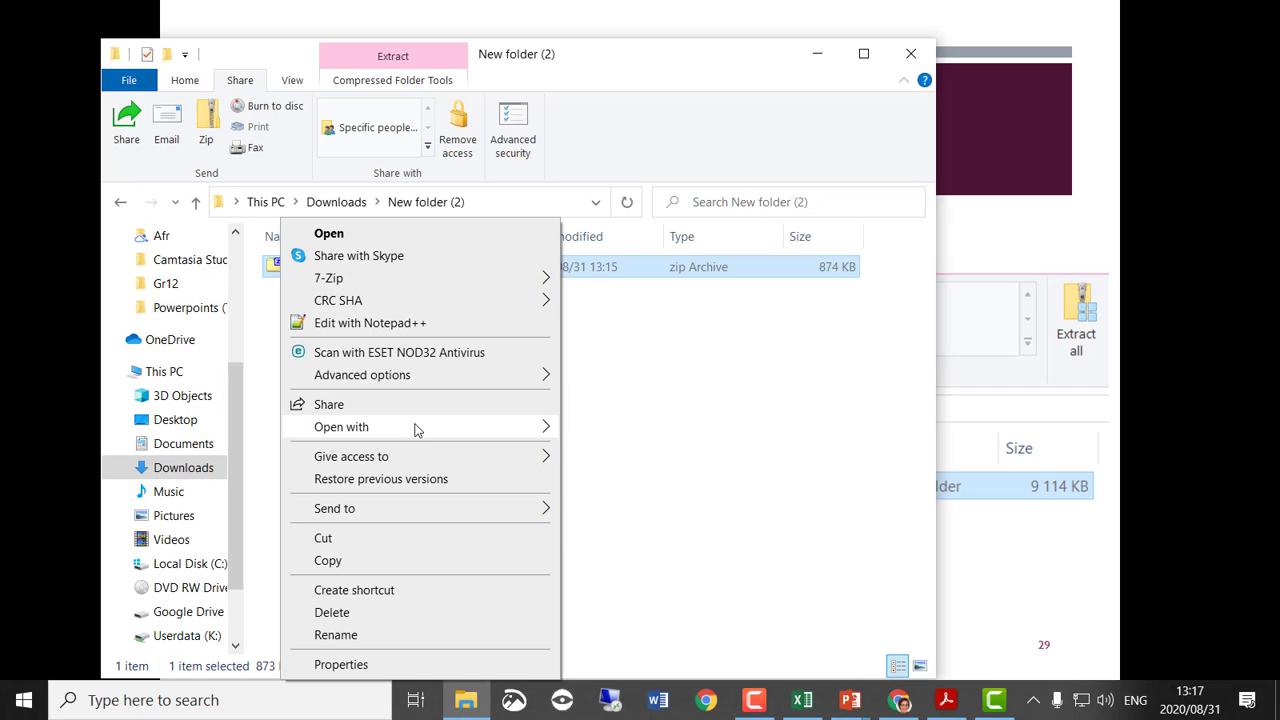
{"action": "mouse_move", "coordinate": [414, 426]}
{"action": "left_click", "coordinate": [665, 472]}
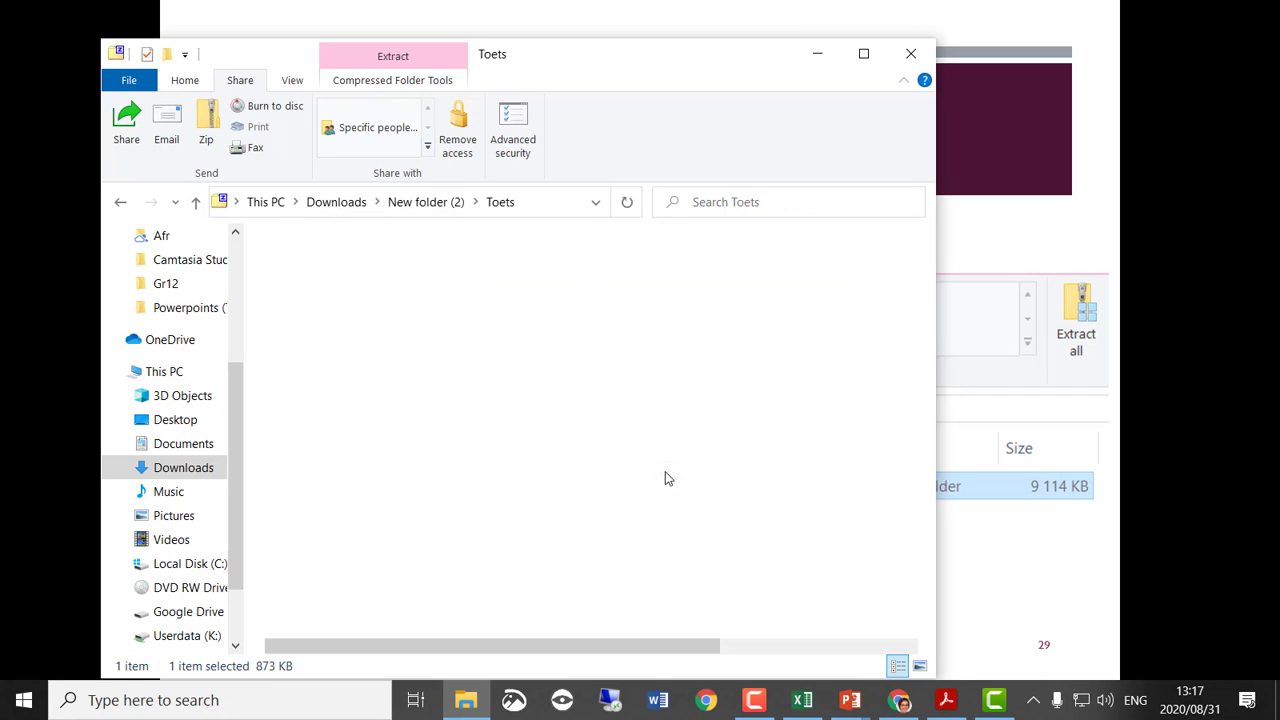
{"action": "left_click", "coordinate": [330, 311]}
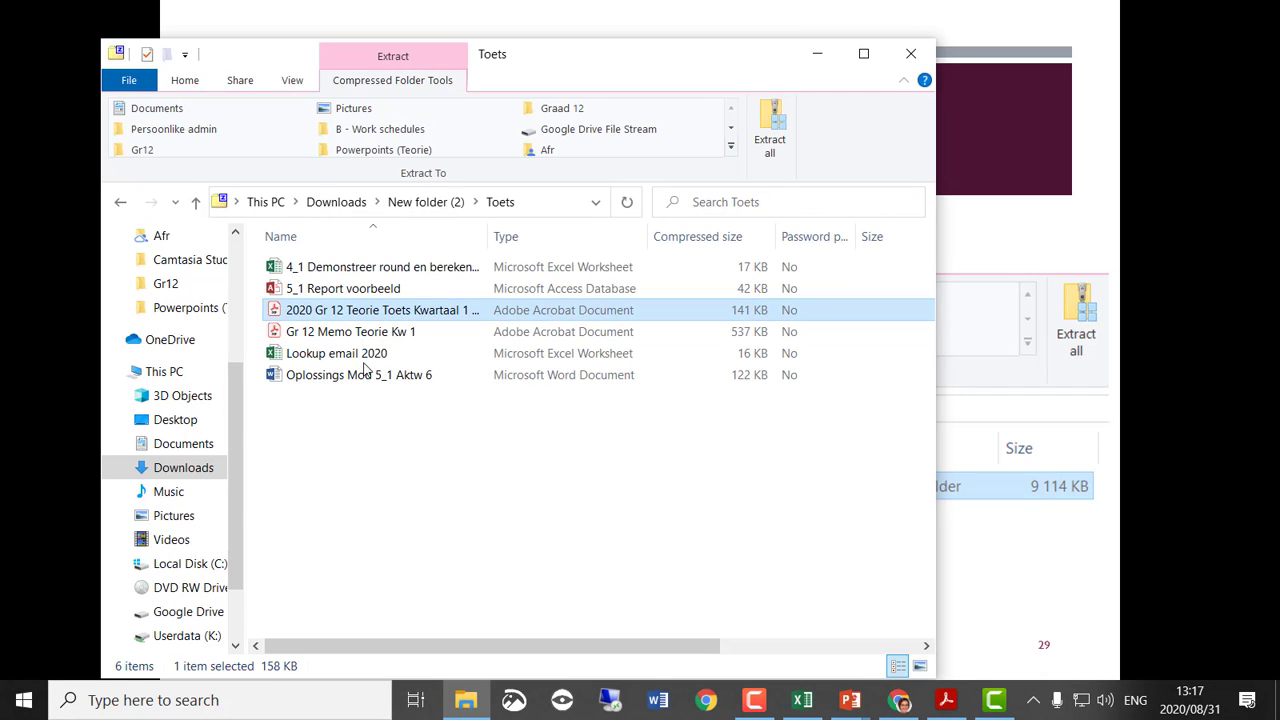
Open the 4_1 Demonstreer round workbook directly from the Toets archive, close it, and return to New folder (2).
{"action": "left_click", "coordinate": [362, 270]}
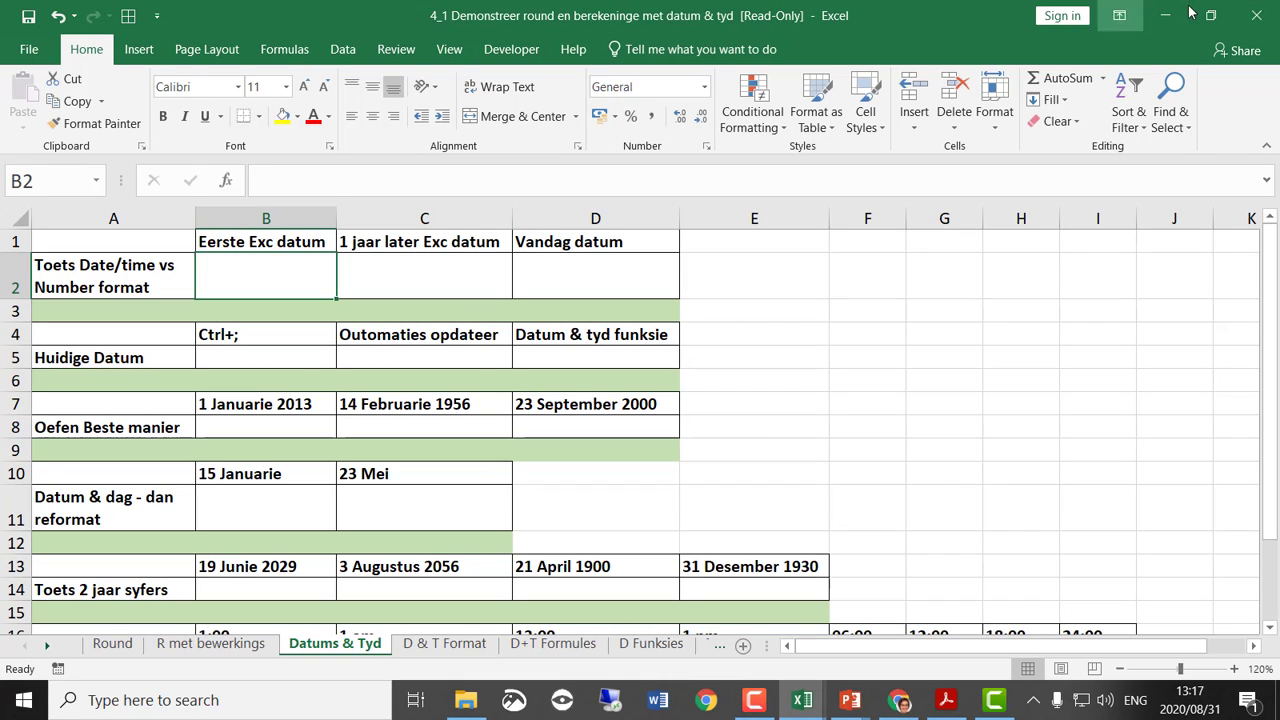
{"action": "left_click", "coordinate": [1256, 22]}
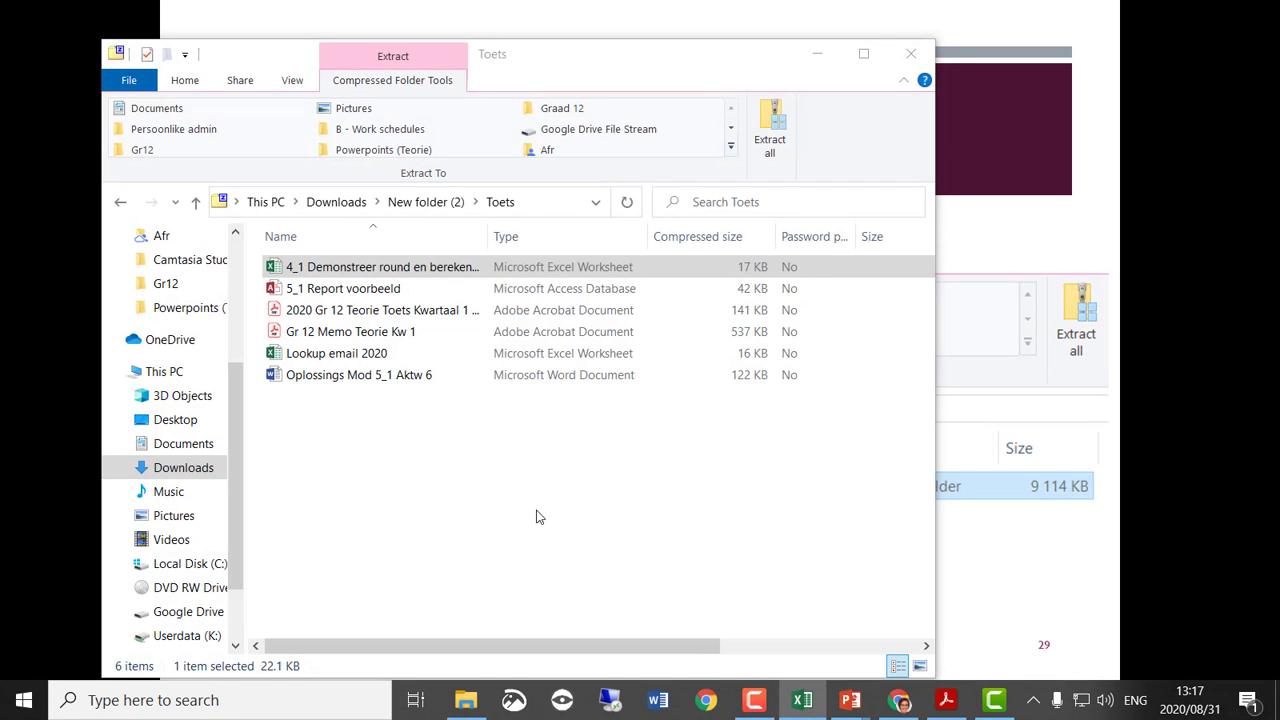
{"action": "left_click", "coordinate": [536, 512]}
{"action": "left_click", "coordinate": [436, 204]}
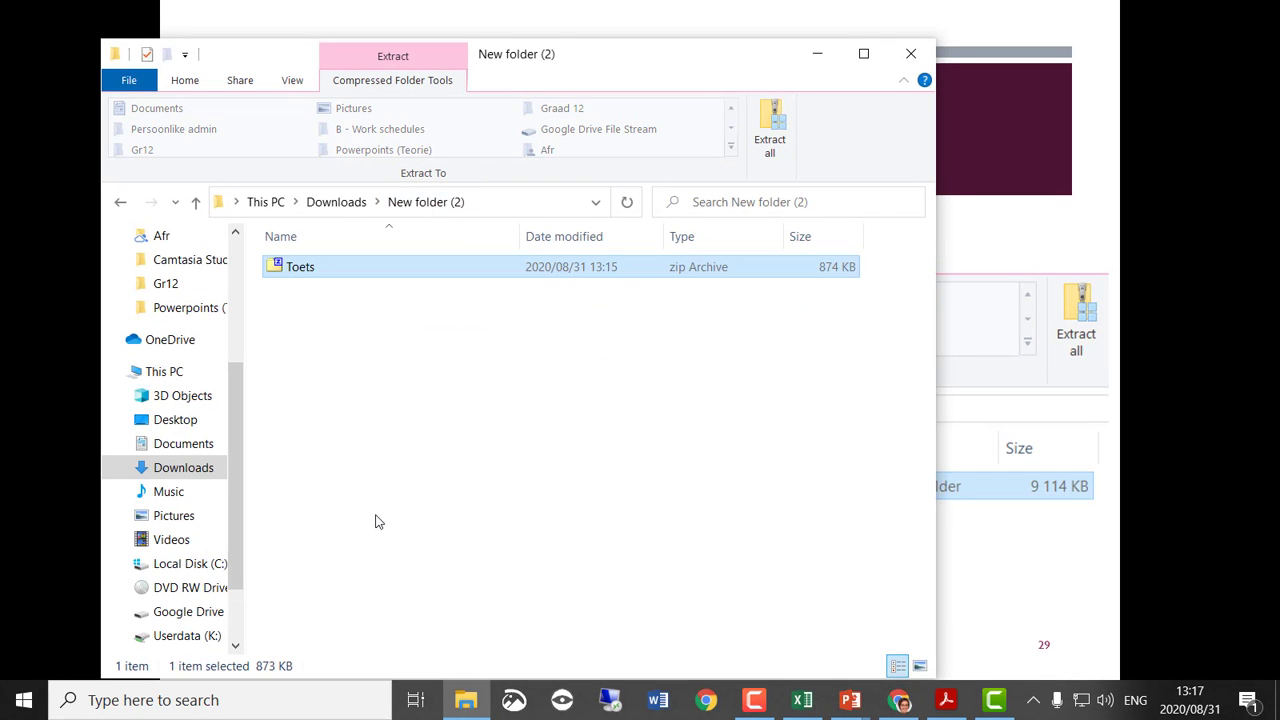
{"action": "left_click", "coordinate": [378, 521]}
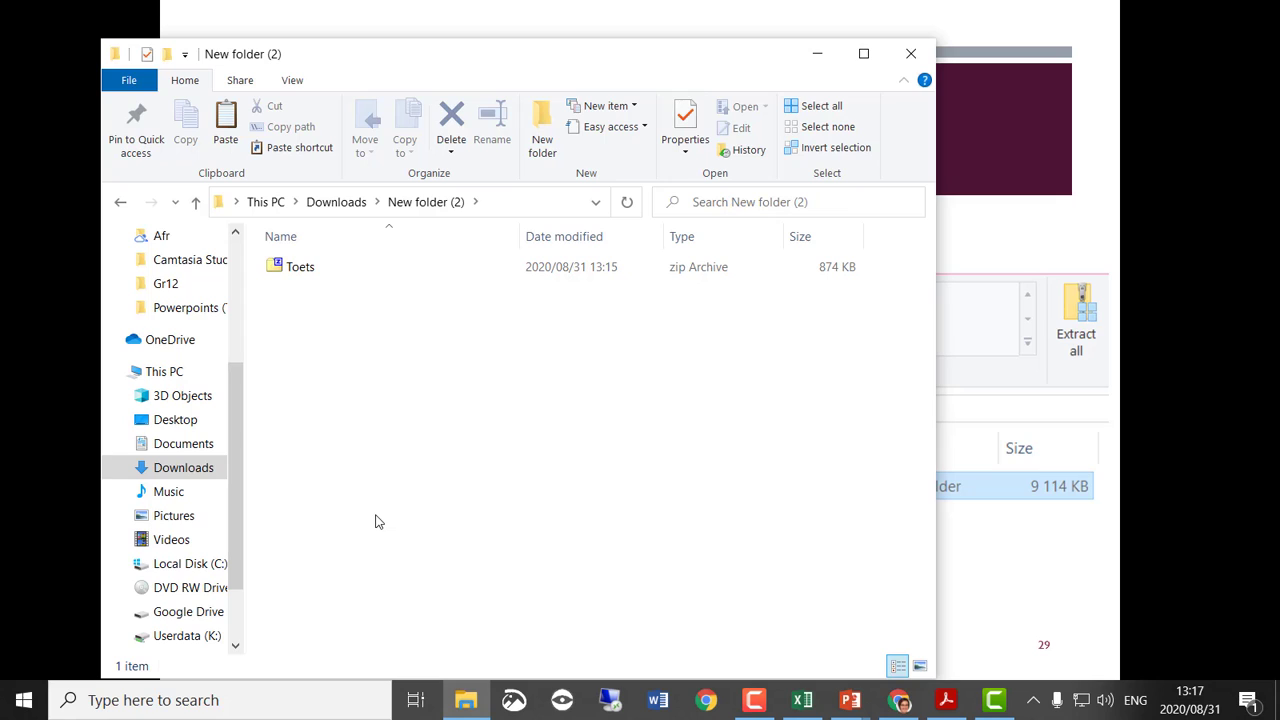
Try to extract all items from the Toets archive with File Explorer's Extract all command.
{"action": "left_click", "coordinate": [296, 266]}
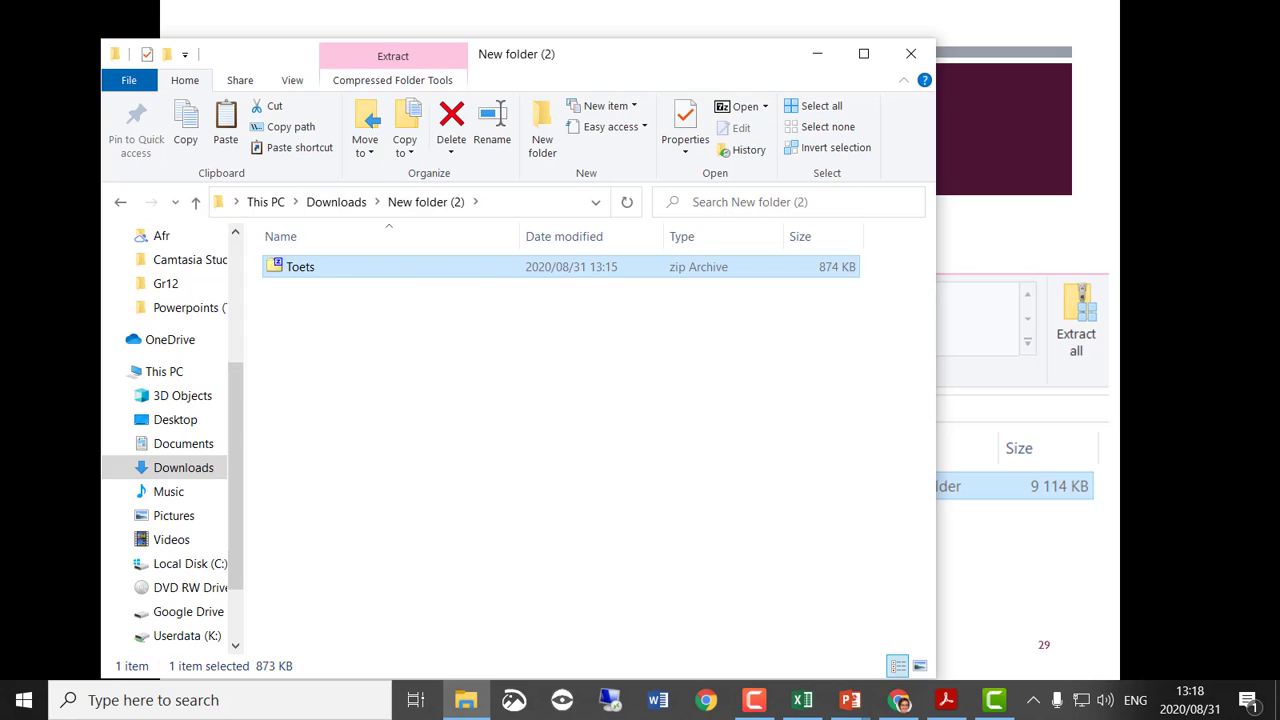
{"action": "left_click", "coordinate": [343, 90]}
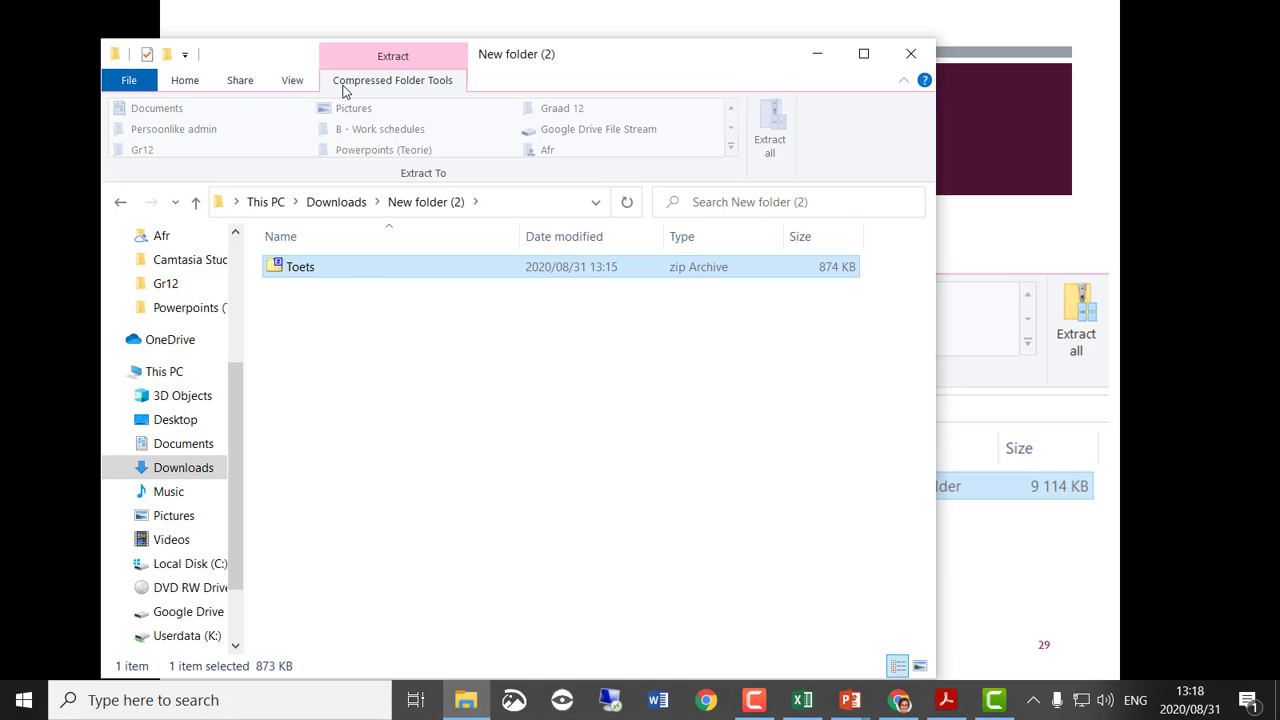
{"action": "left_click", "coordinate": [325, 301]}
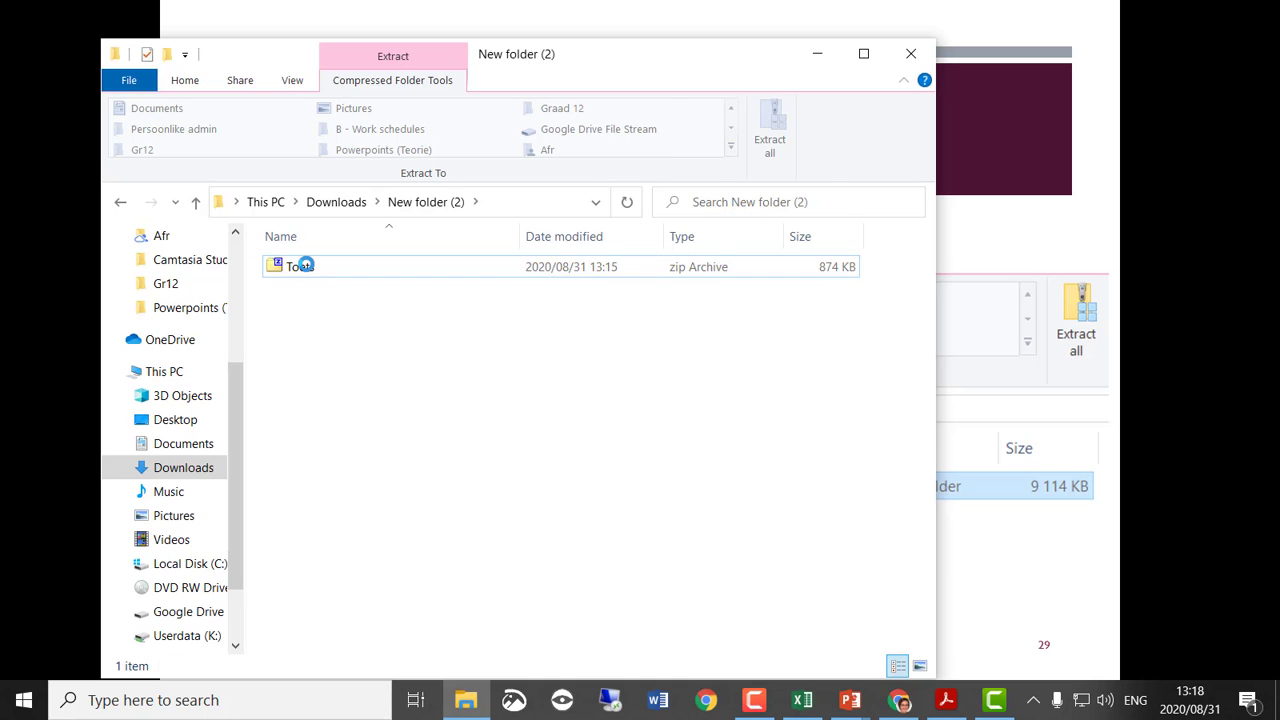
{"action": "left_click", "coordinate": [334, 266]}
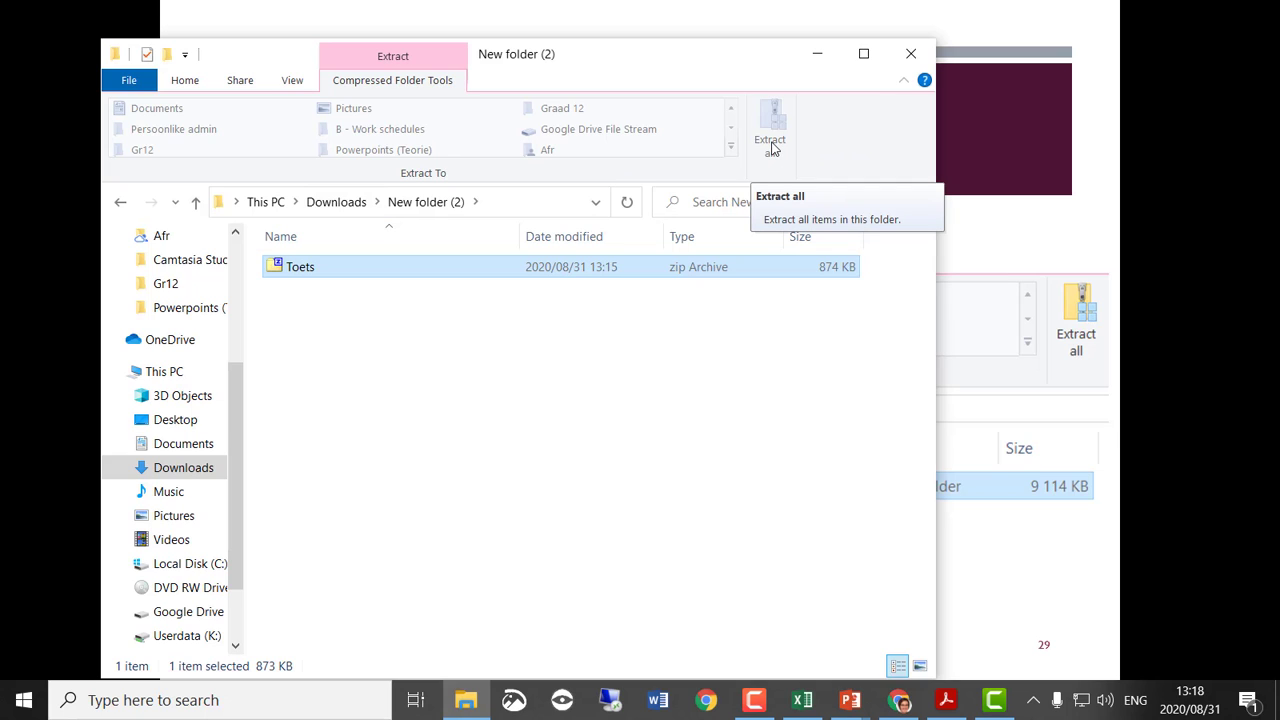
{"action": "left_click", "coordinate": [770, 150]}
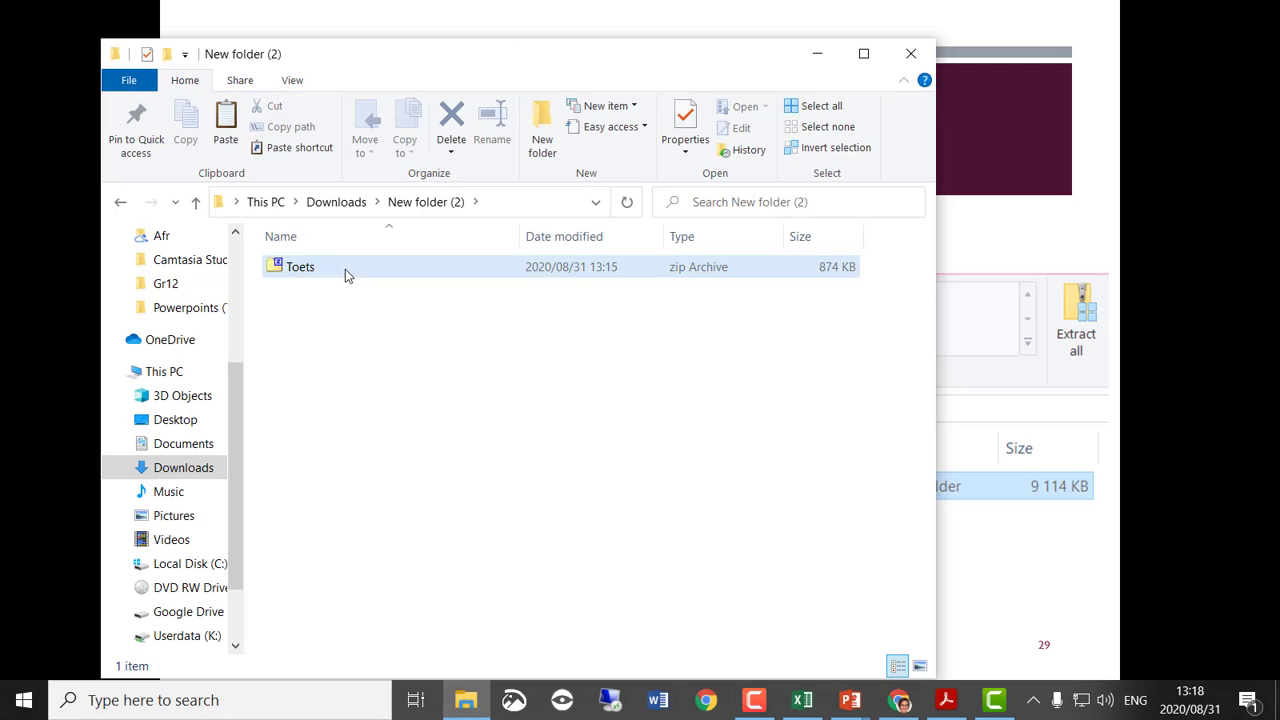
Extract the Toets archive's files directly into New folder (2) using 7-Zip's Extract Here command.
{"action": "right_click", "coordinate": [297, 277]}
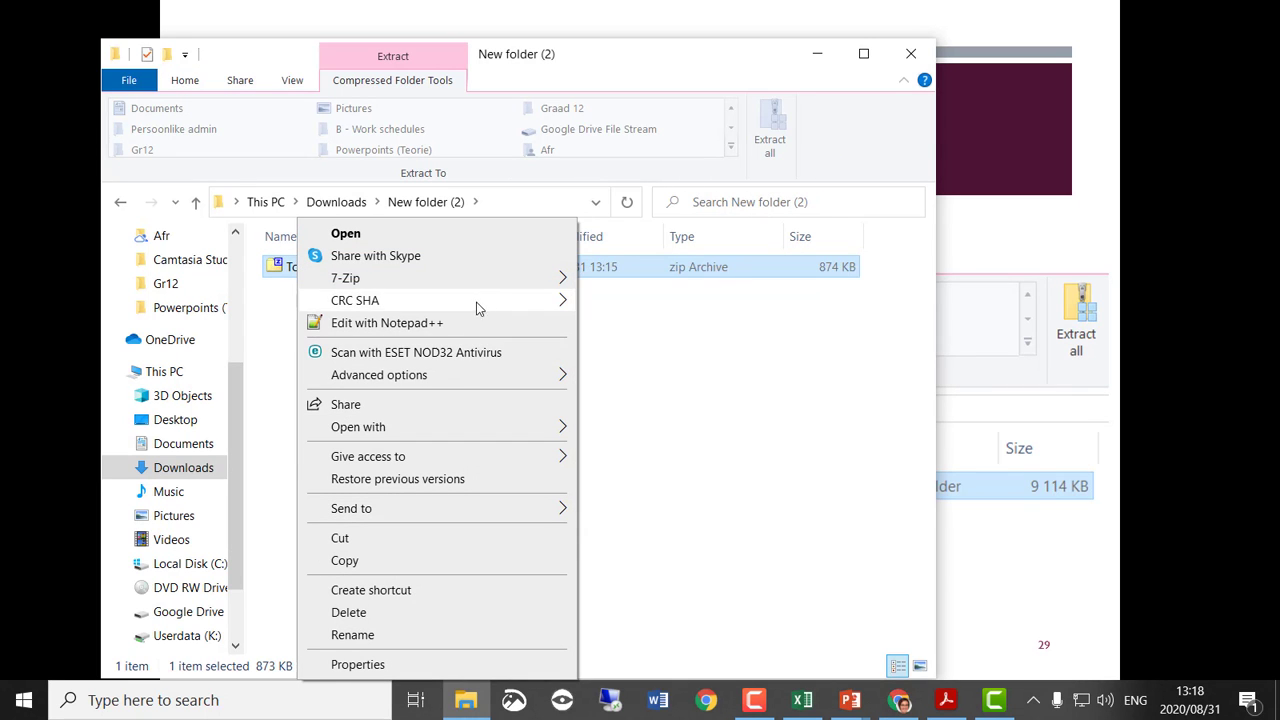
{"action": "mouse_move", "coordinate": [500, 277]}
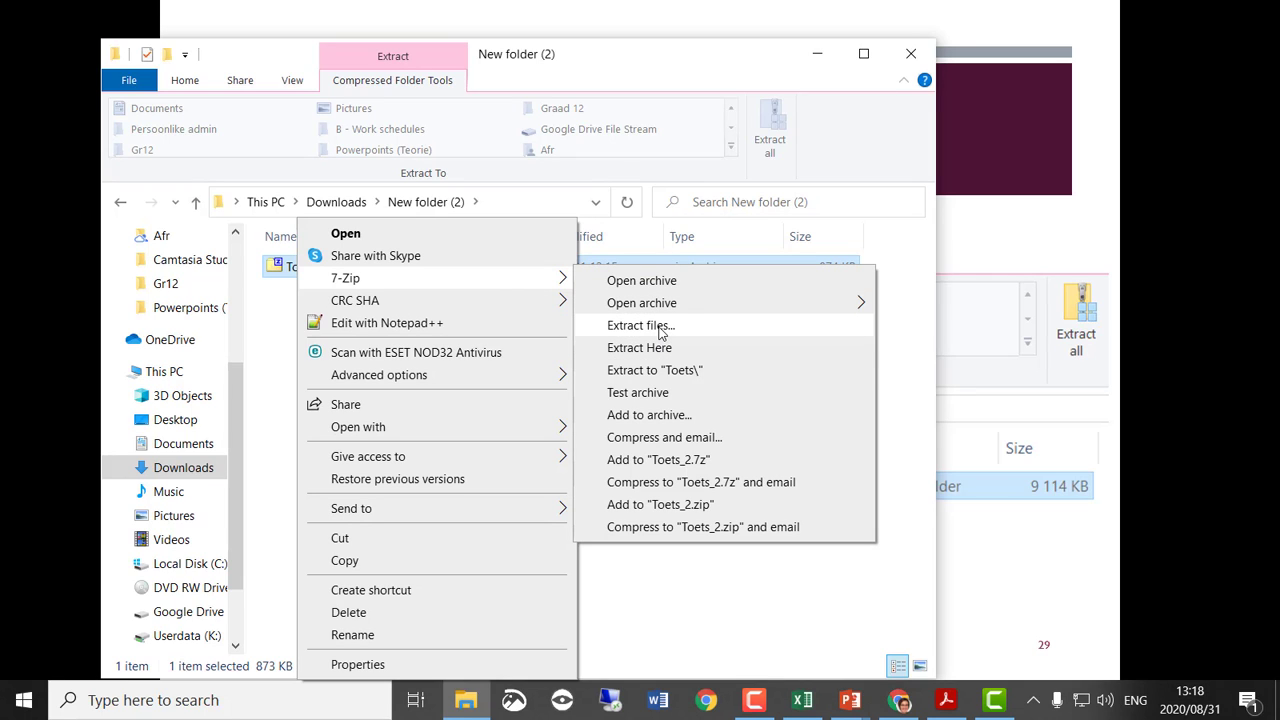
{"action": "left_click", "coordinate": [645, 348]}
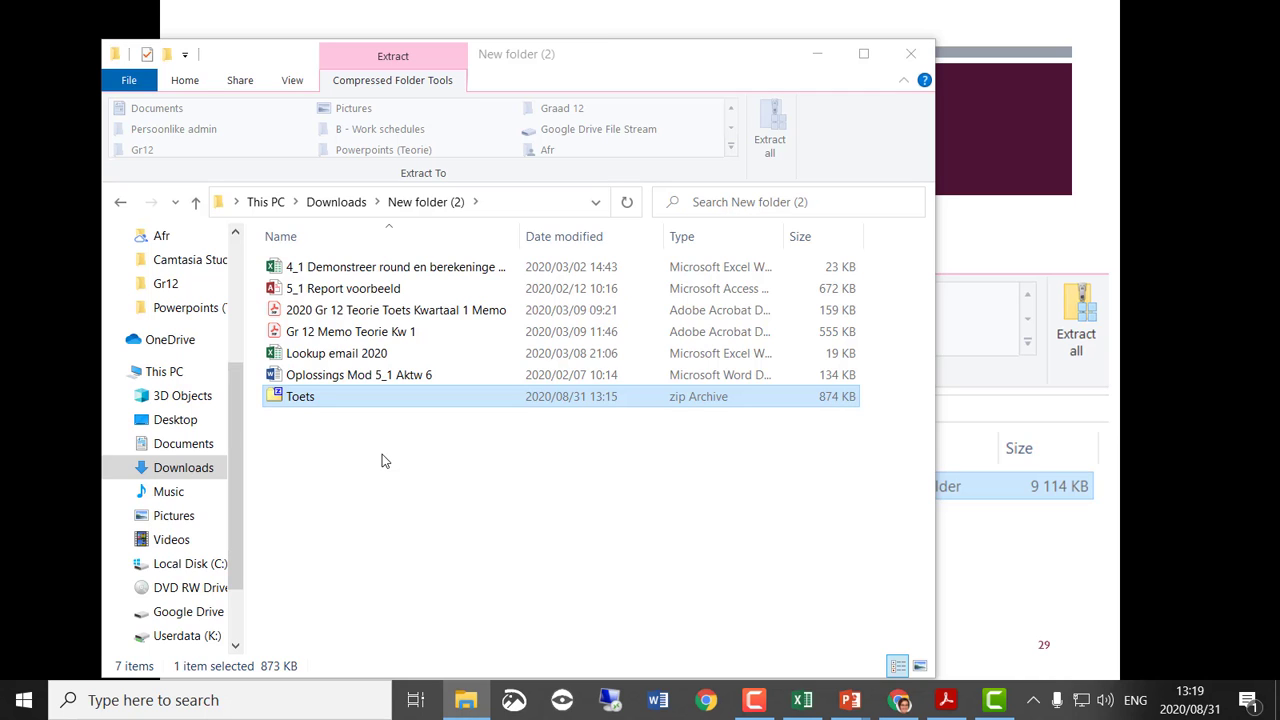
Return to the PowerPoint slide show and advance to slide 30 on converting files from one format to another.
{"action": "left_click", "coordinate": [1193, 518]}
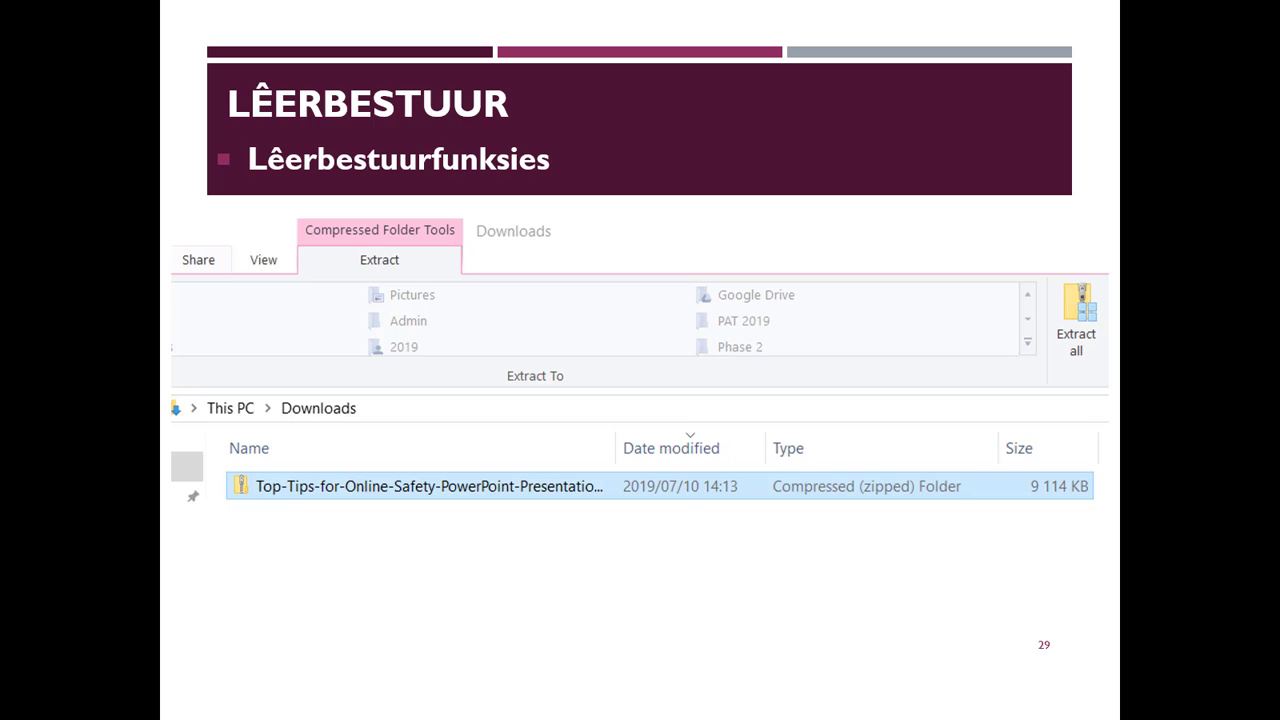
{"action": "left_click", "coordinate": [1168, 519]}
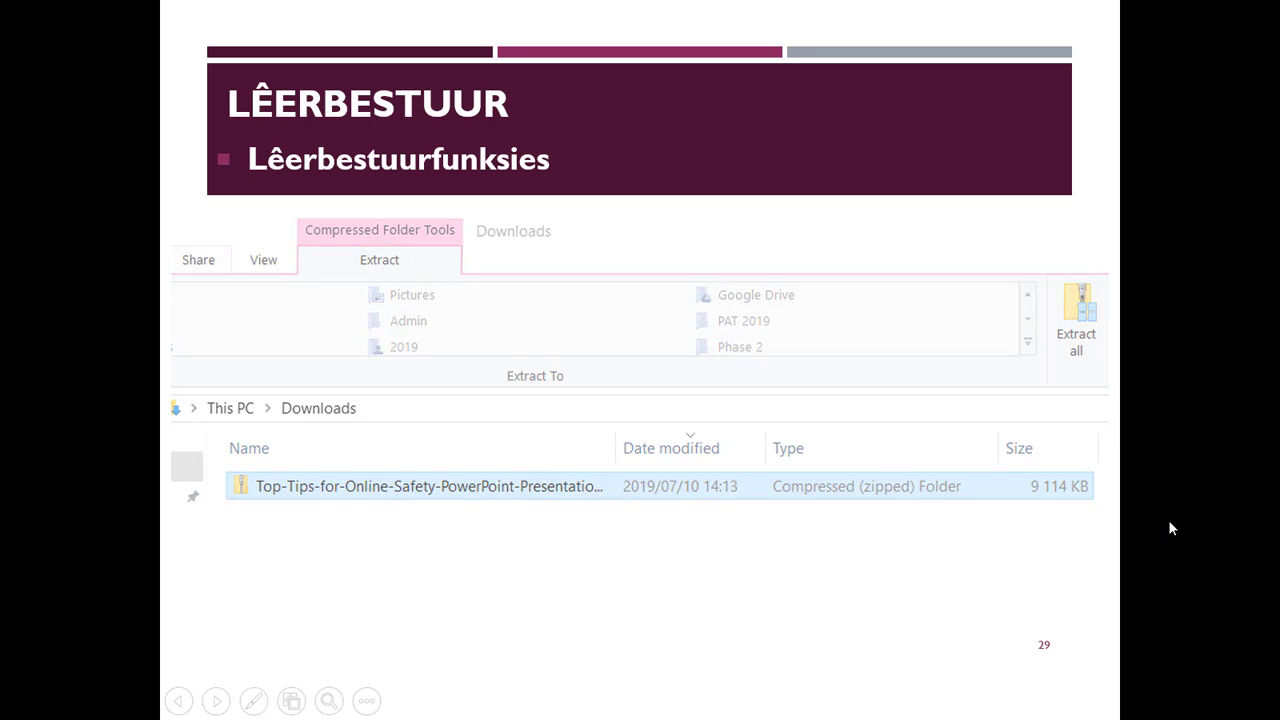
{"action": "left_click", "coordinate": [1168, 519]}
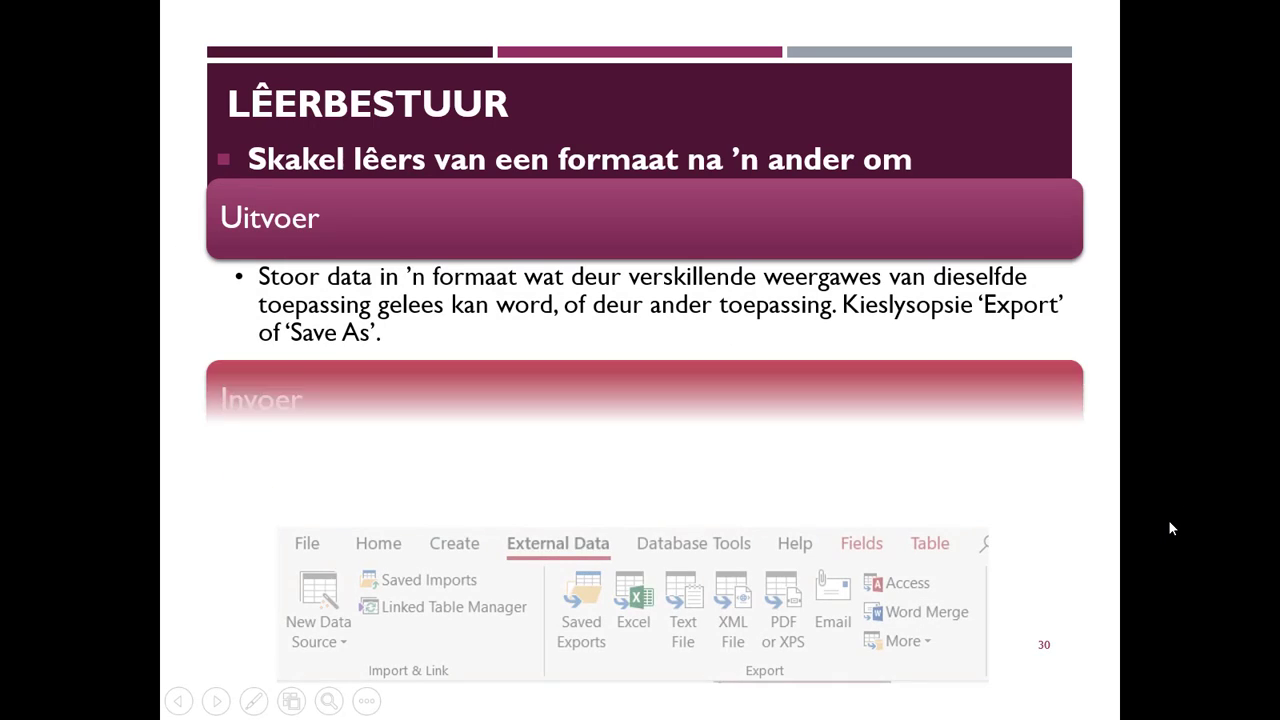